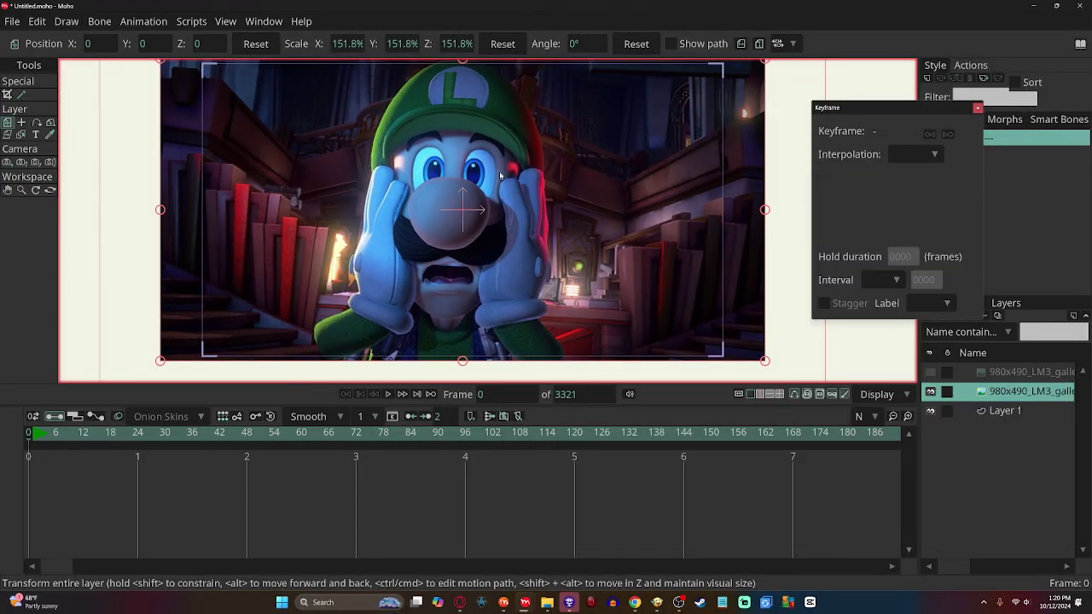
# Step: Briefly show the ghost-dog screenshot layer beside scared Luigi, then hide it again
pyautogui.rightClick(498, 232)
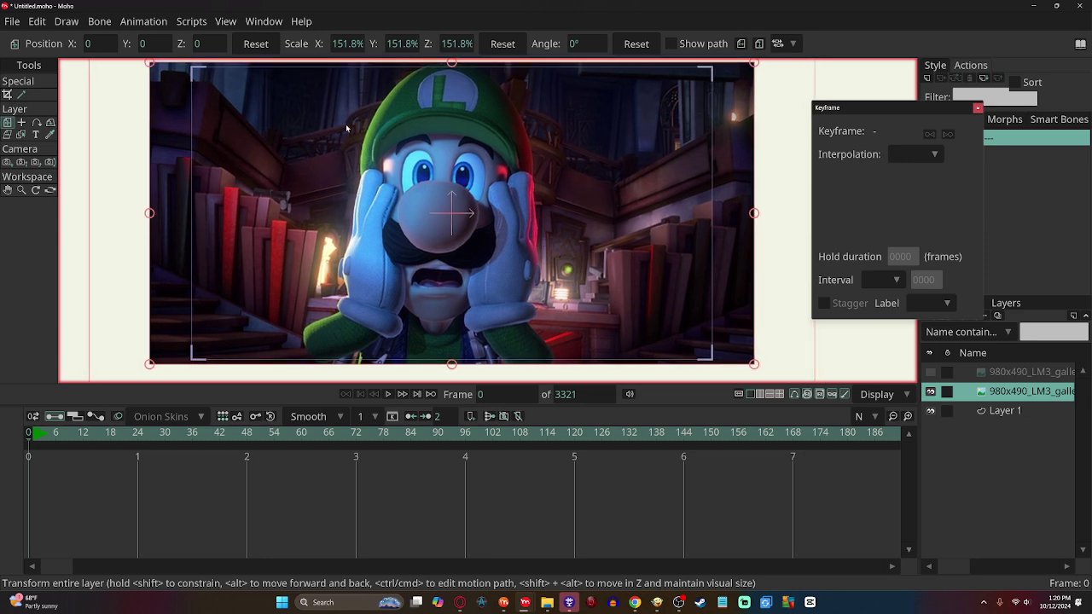
pyautogui.click(931, 373)
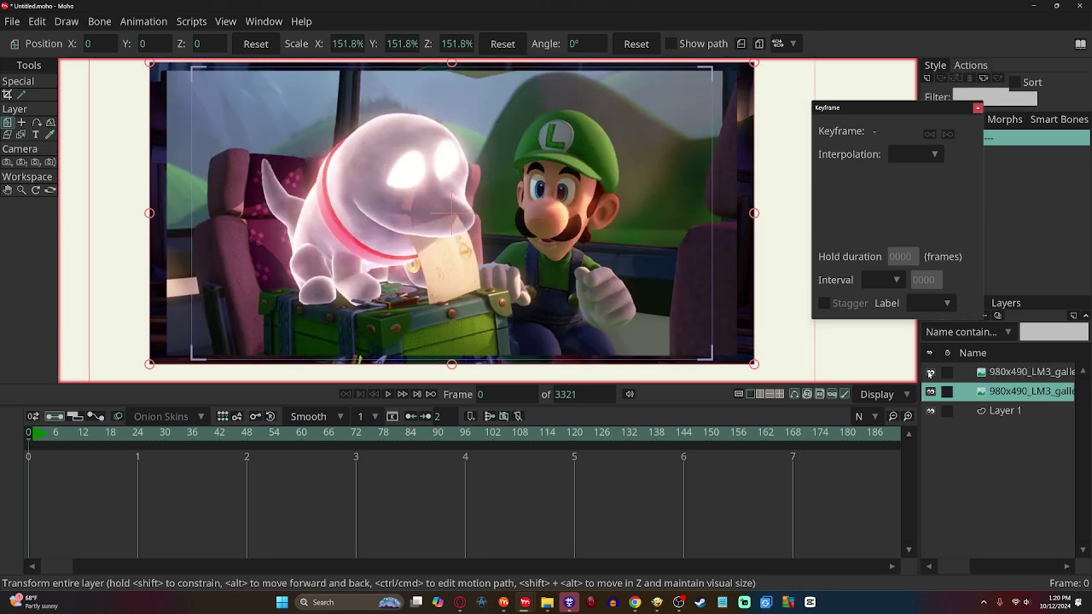
pyautogui.click(931, 373)
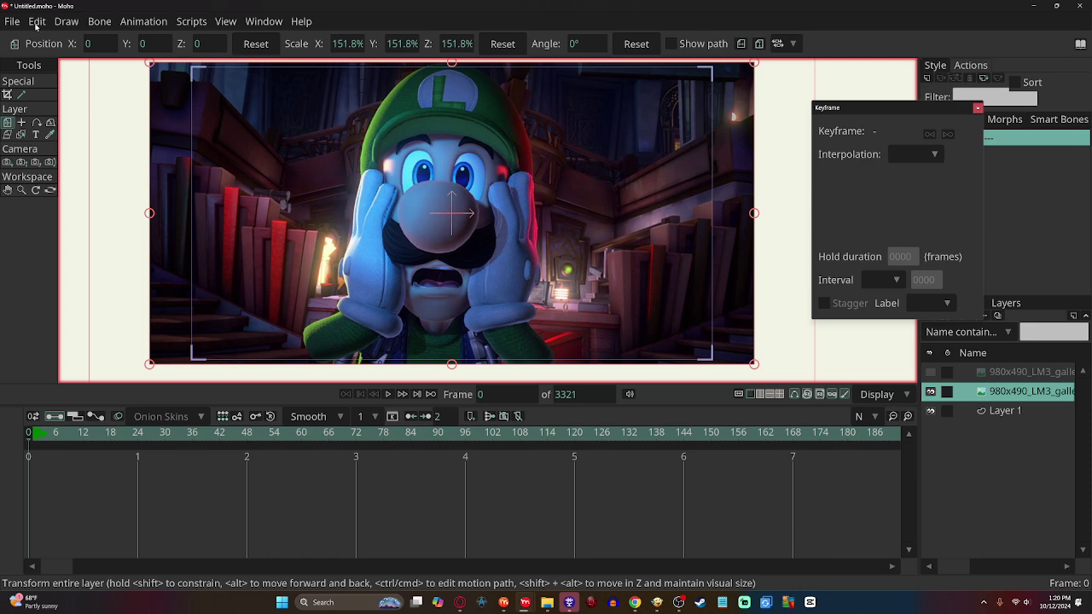
# Step: Trace the scared Luigi image in Color with 10 colours, detail reduction 0, and outlines
pyautogui.click(67, 21)
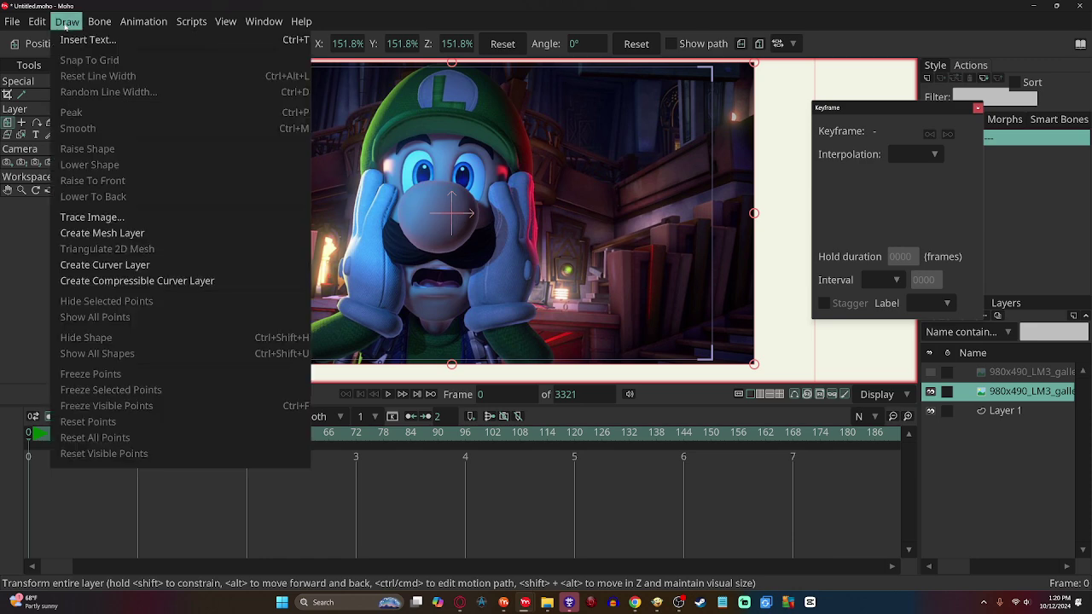
pyautogui.click(125, 224)
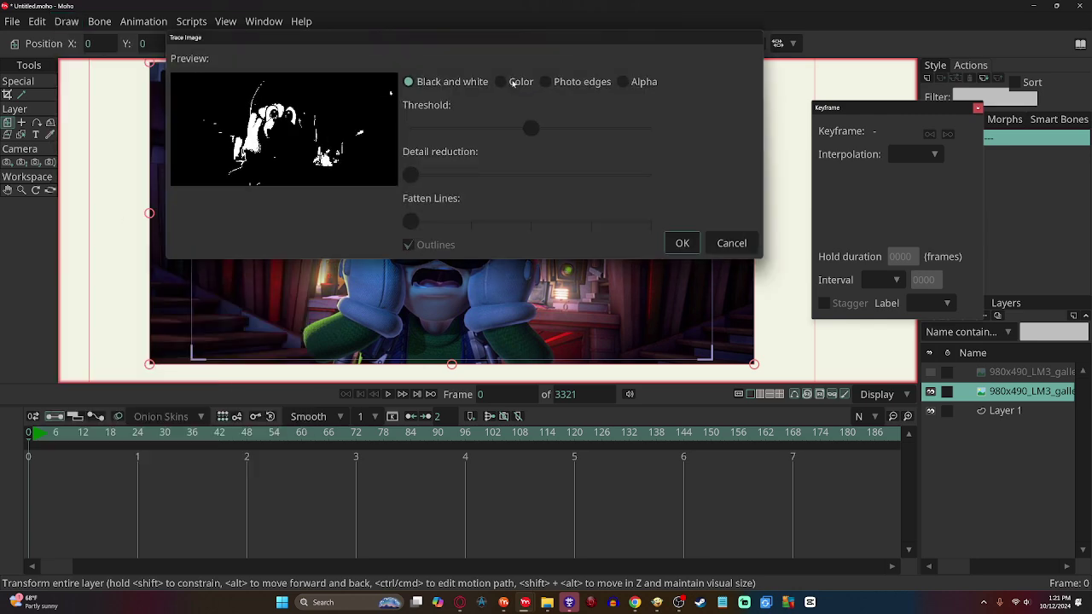
pyautogui.click(509, 83)
pyautogui.moveTo(529, 130); pyautogui.dragTo(650, 129)
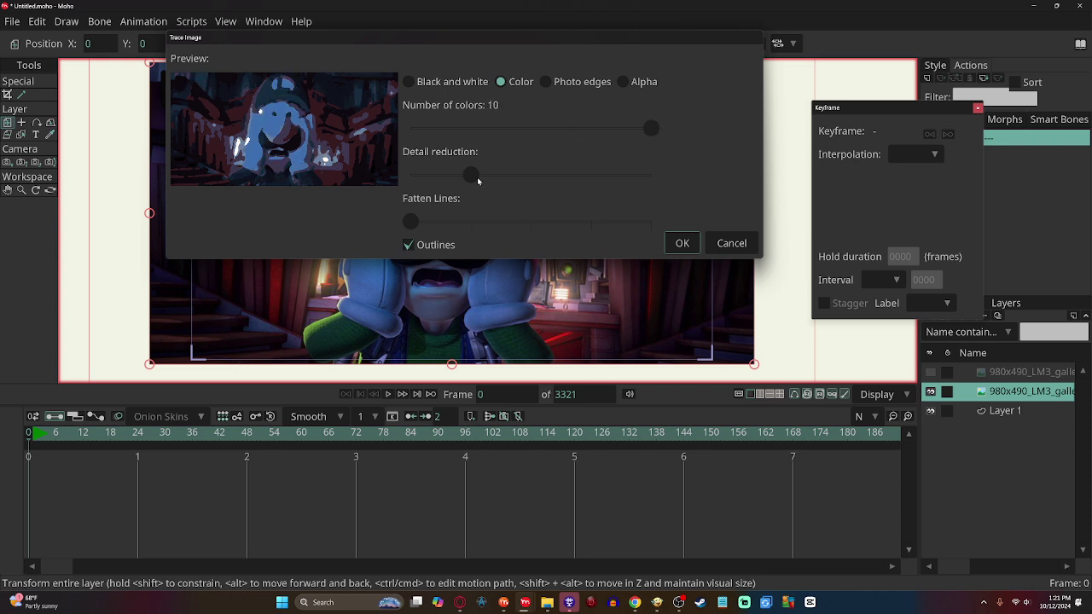
pyautogui.moveTo(469, 176); pyautogui.dragTo(411, 177)
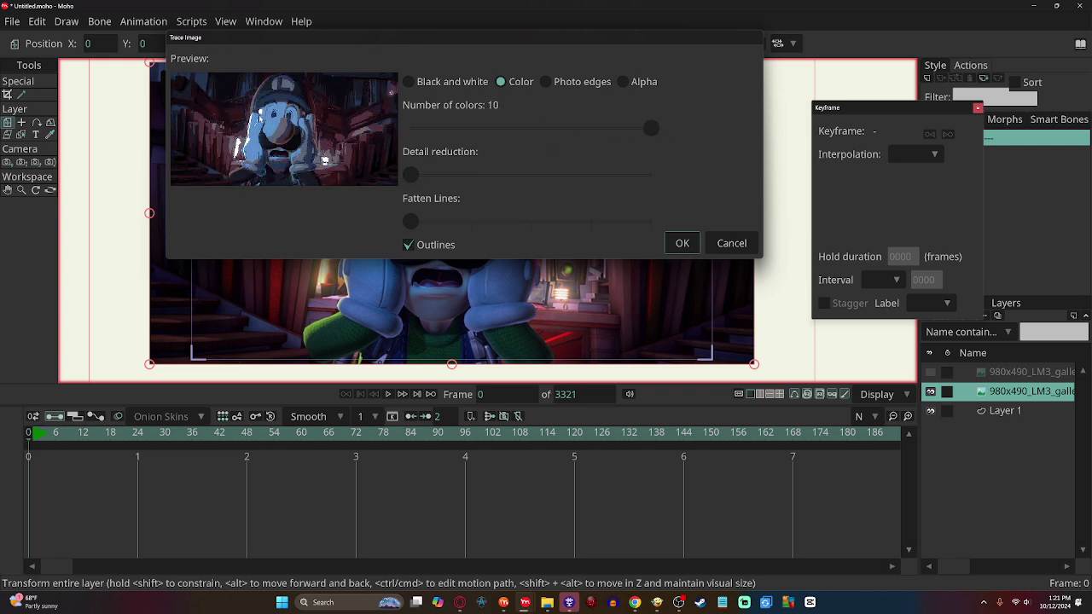
pyautogui.click(682, 244)
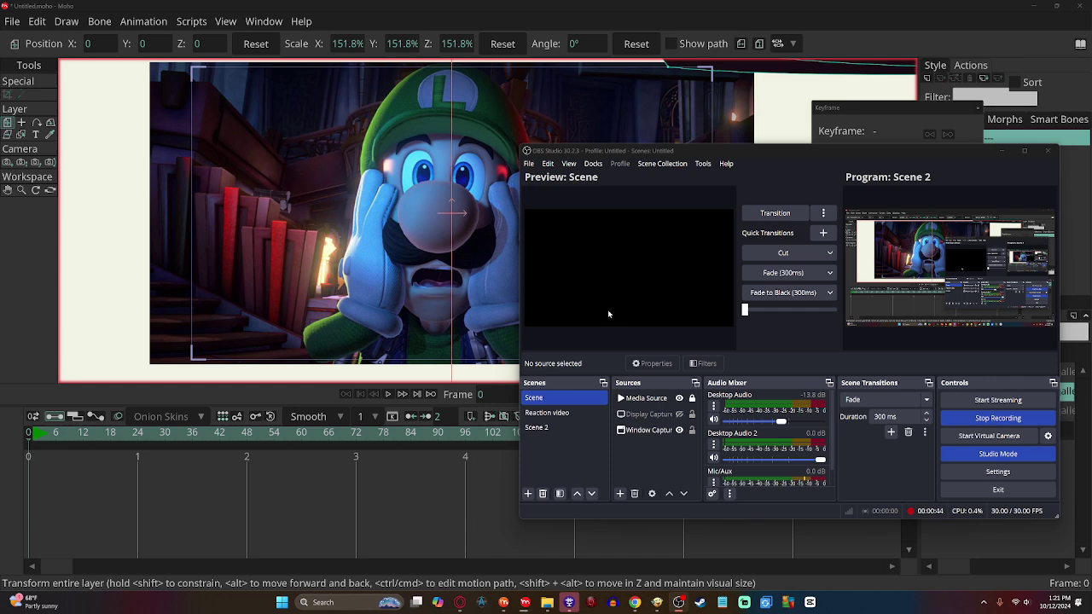
# Step: Hide the point overlay on the traced Luigi shapes and briefly show the ghost-dog layer
pyautogui.click(432, 299)
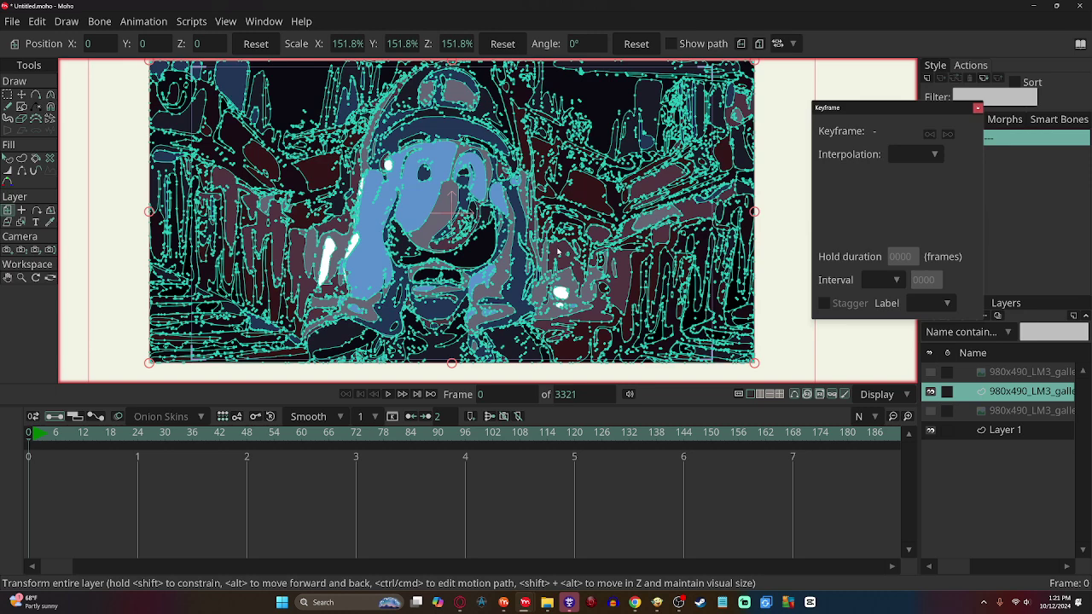
pyautogui.click(794, 395)
pyautogui.press('Escape')
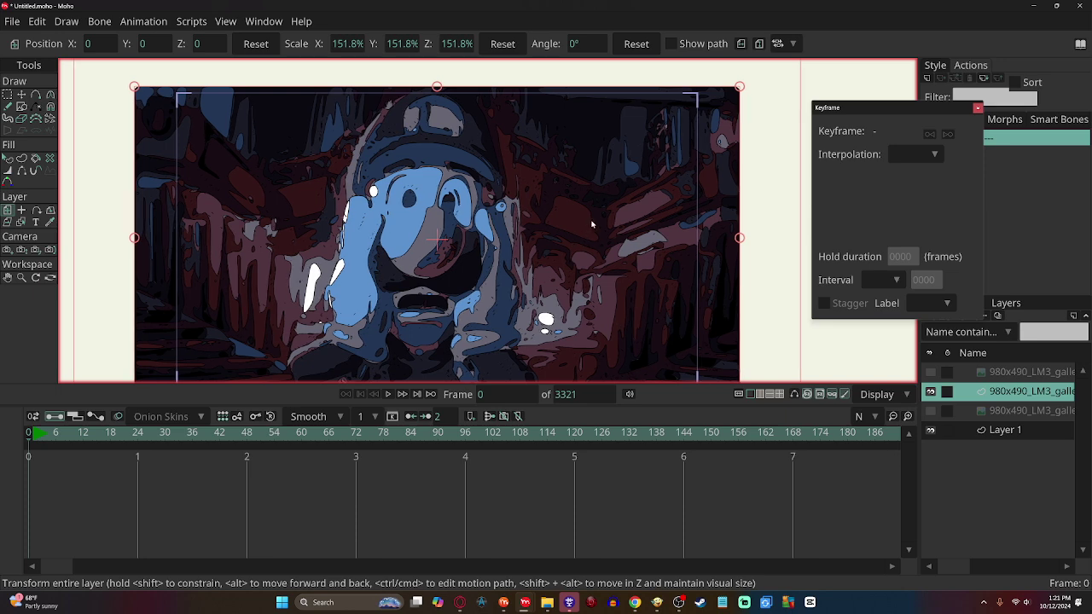
pyautogui.scroll(2, 635, 247)
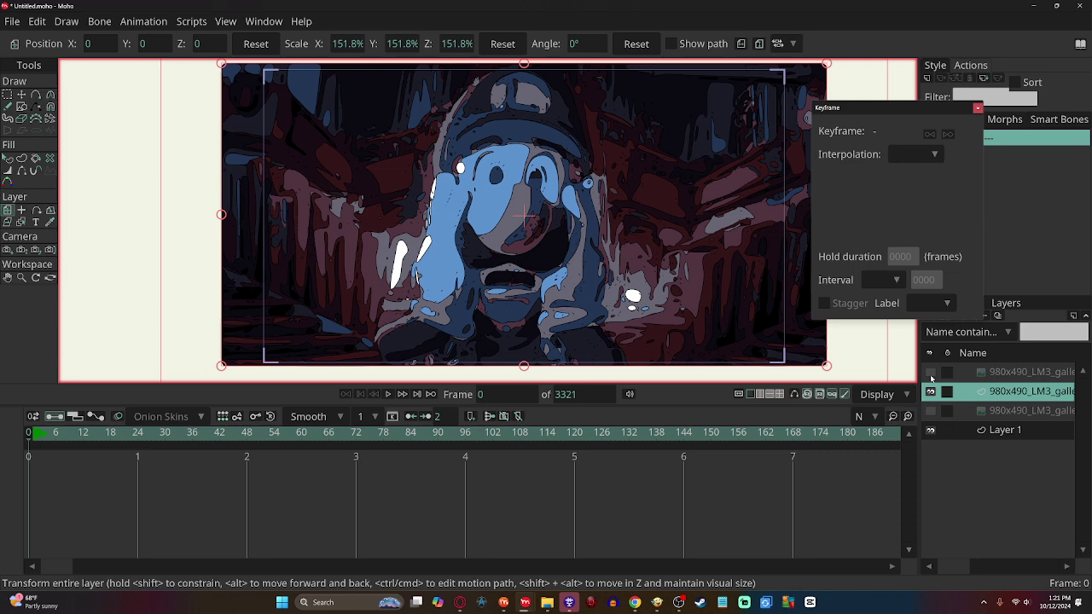
pyautogui.click(931, 372)
pyautogui.click(931, 372)
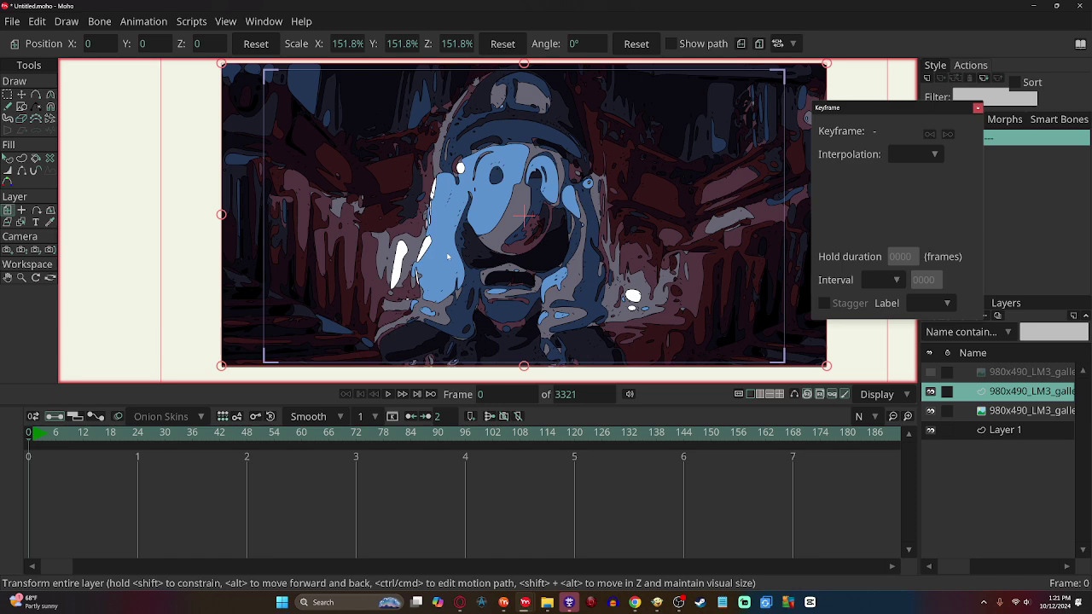
# Step: Drag the original Luigi screenshot left beside the trace, hide it, and reselect its layer
pyautogui.click(287, 248)
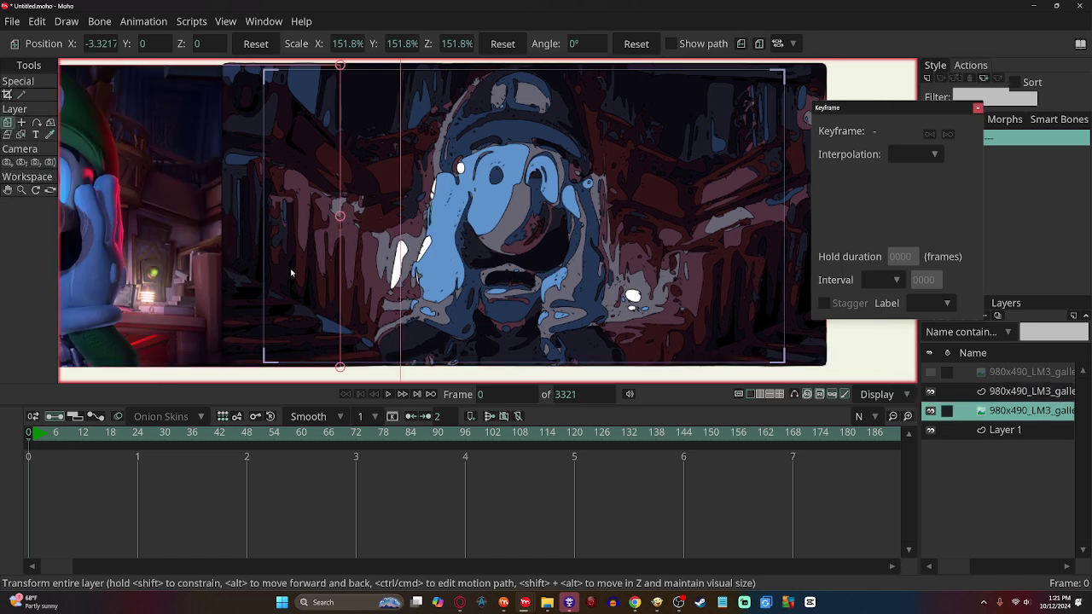
pyautogui.moveTo(218, 247); pyautogui.dragTo(461, 274)
pyautogui.scroll(-1, 491, 230)
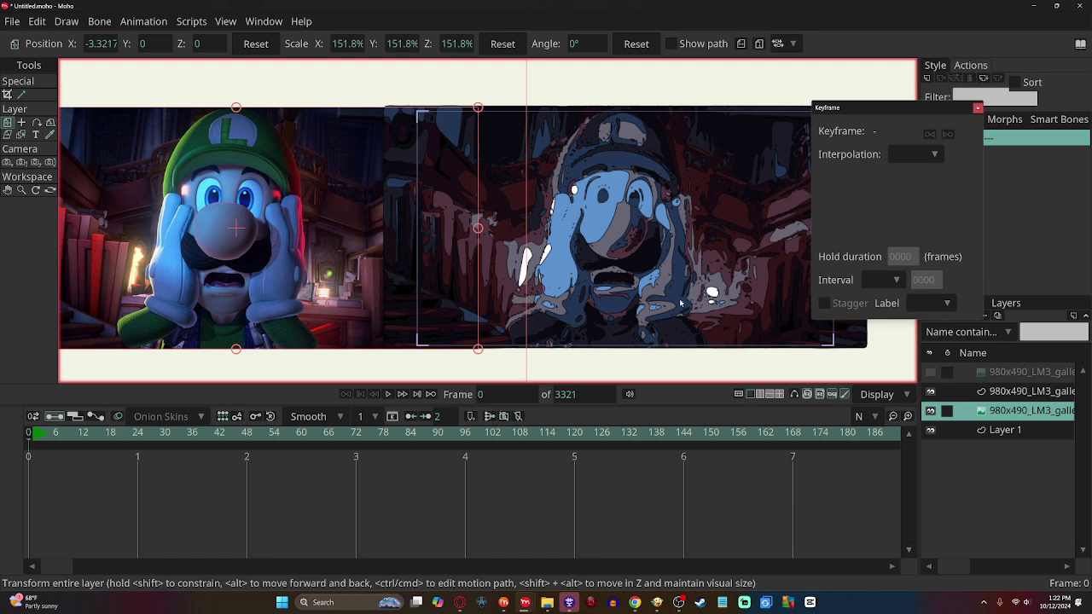
pyautogui.click(930, 410)
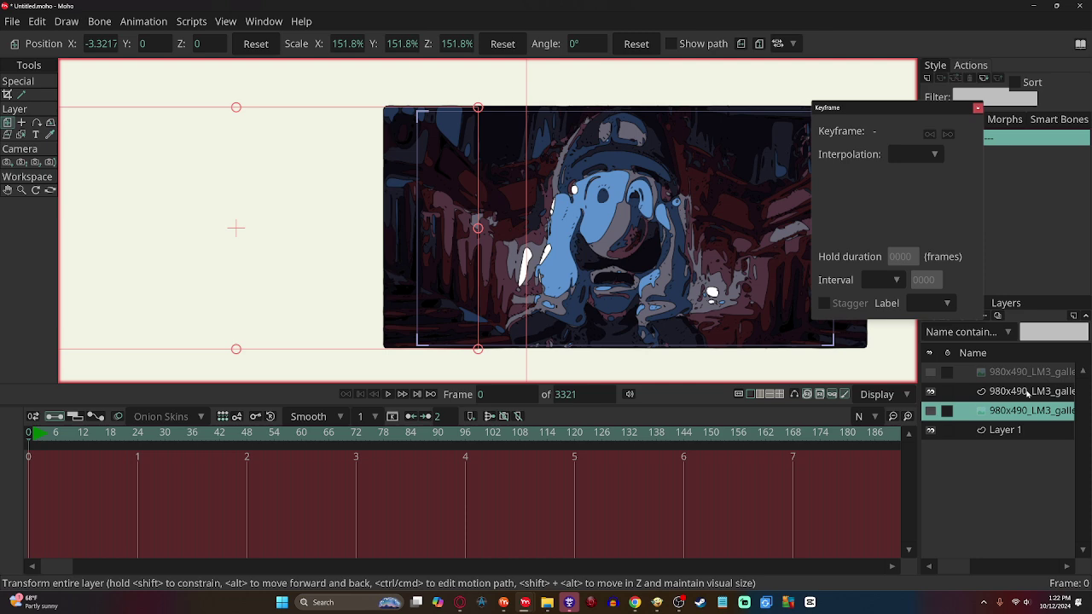
pyautogui.click(1028, 393)
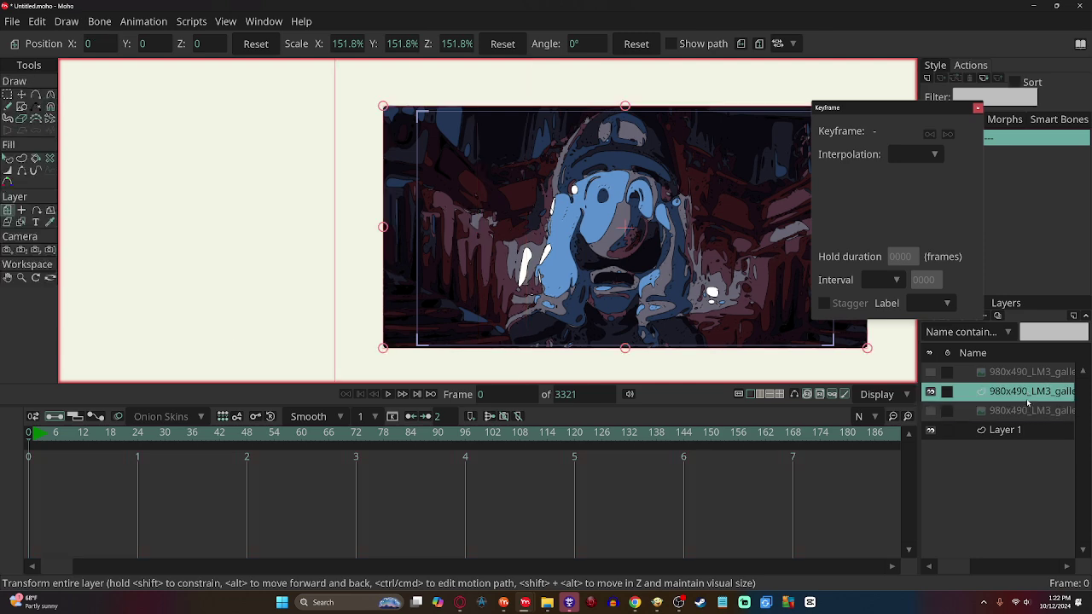
pyautogui.click(1022, 413)
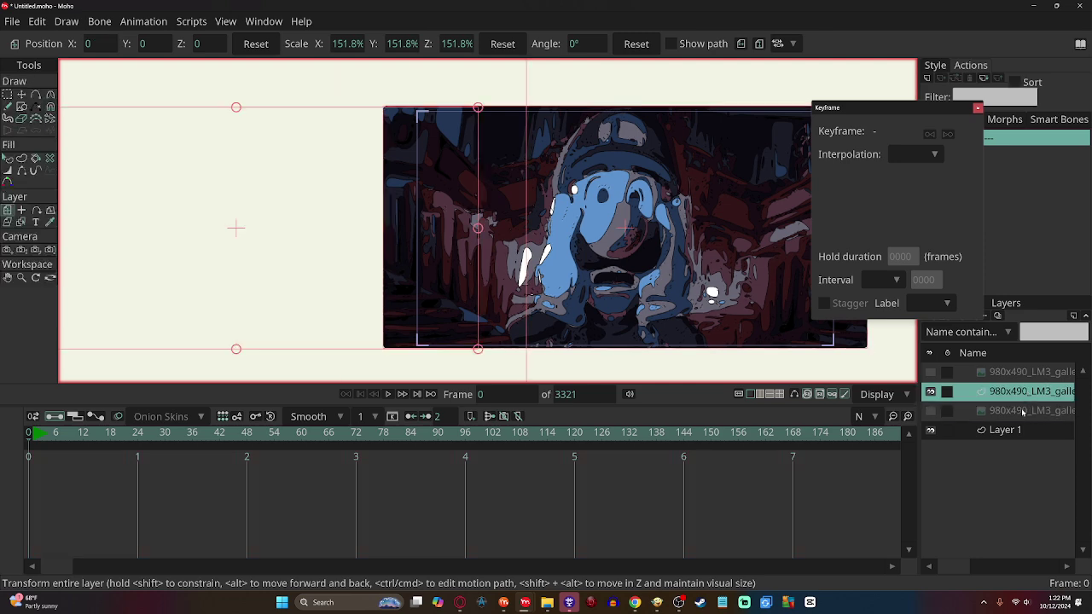
# Step: Delete both Luigi layers, then show the ghost-dog screenshot and nudge it down-left
pyautogui.keyDown('shift'); pyautogui.click(1022, 413); pyautogui.keyUp('shift')
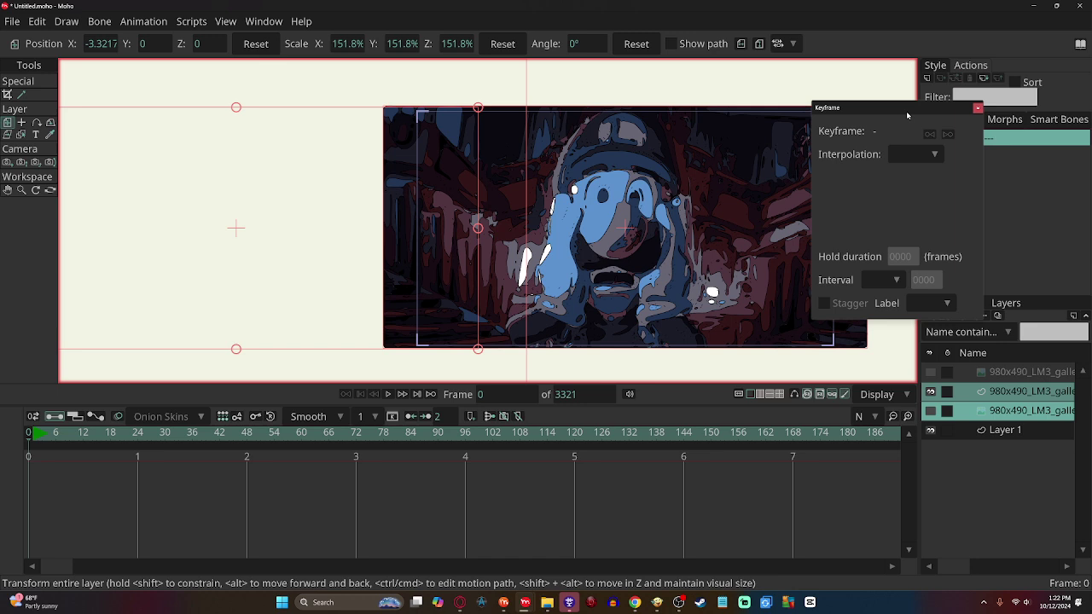
pyautogui.moveTo(907, 114); pyautogui.dragTo(941, 24)
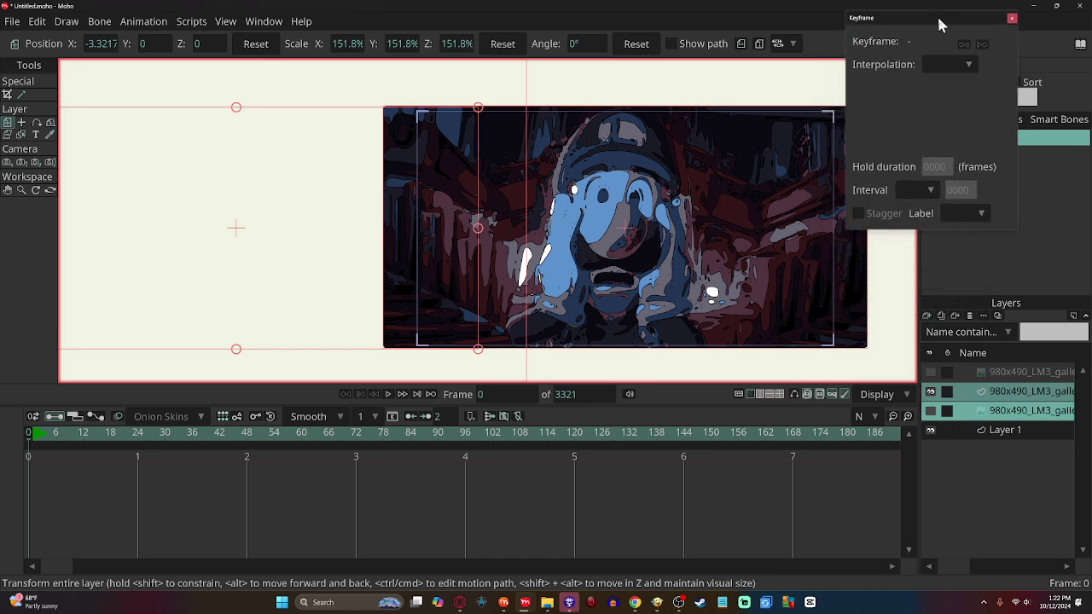
pyautogui.click(970, 317)
pyautogui.press('Delete')
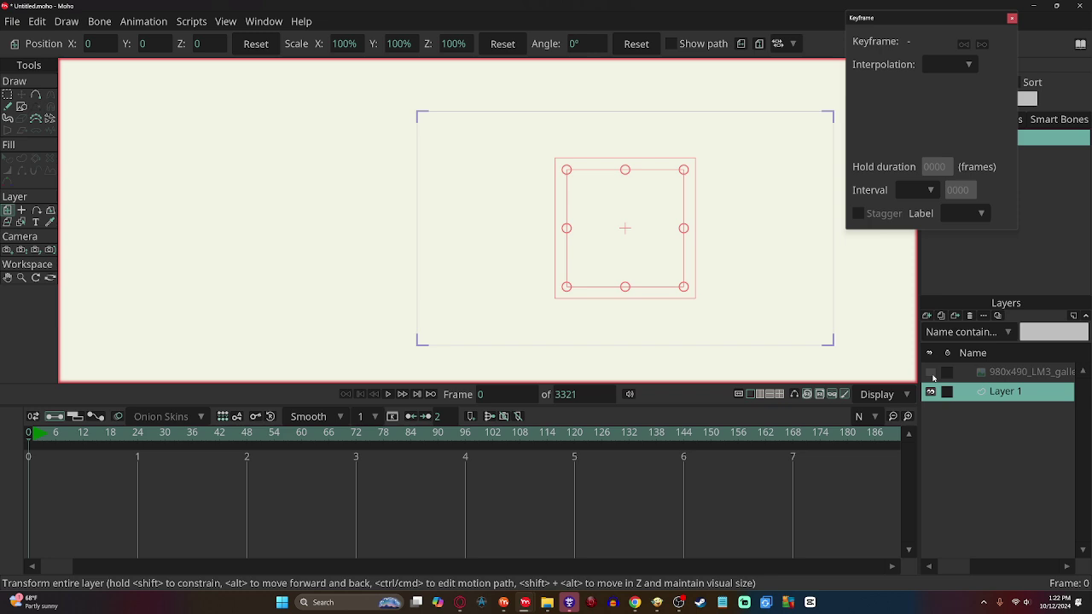
pyautogui.click(931, 372)
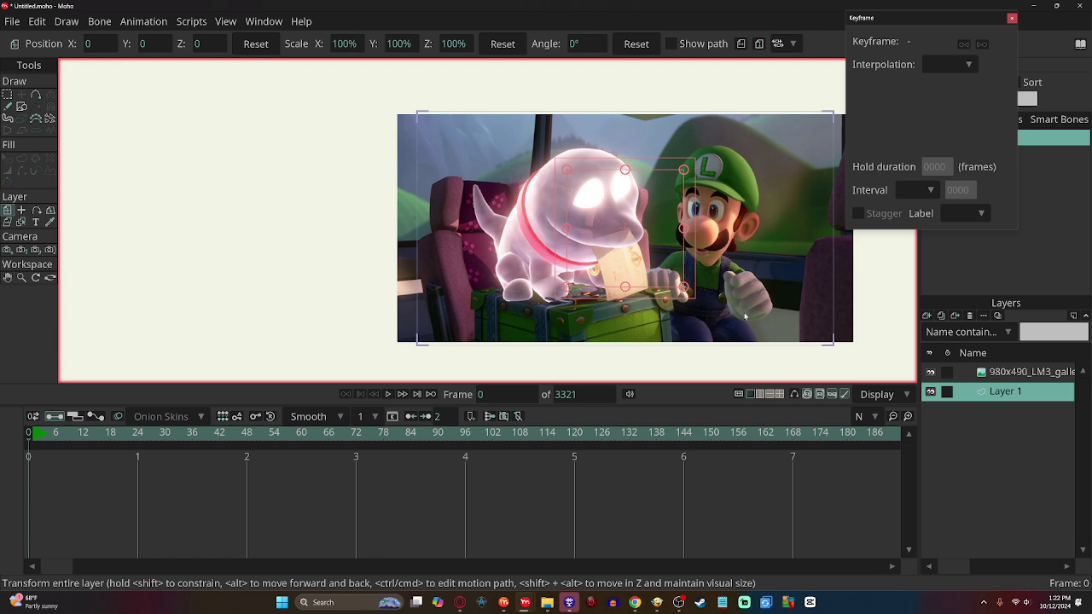
pyautogui.moveTo(708, 236); pyautogui.dragTo(682, 252)
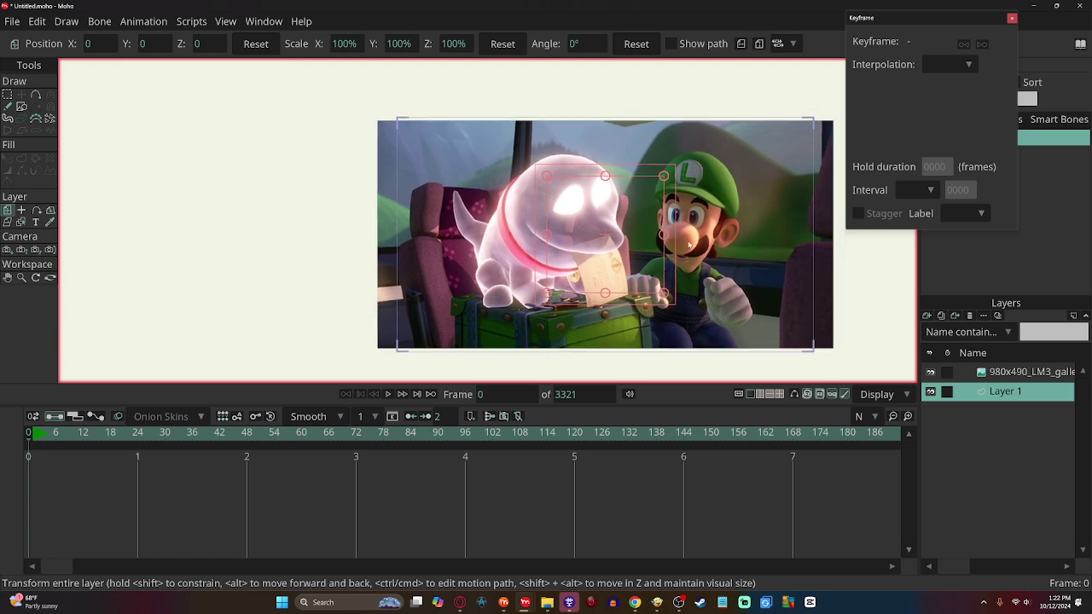
# Step: Trace the selected ghost-dog screenshot layer in Color with 10 colours and outlines
pyautogui.click(65, 21)
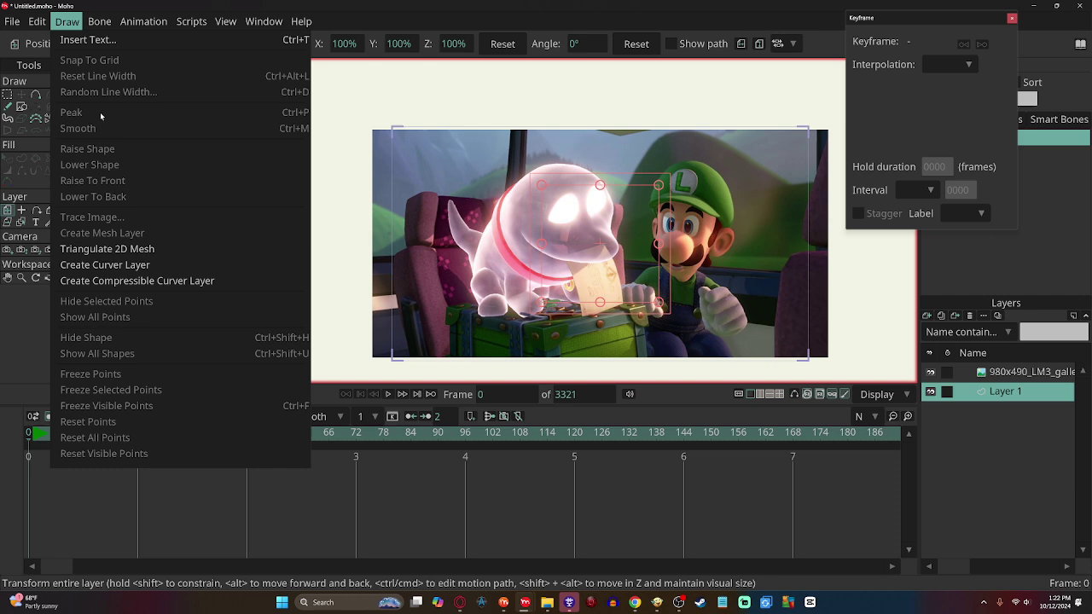
pyautogui.press('Escape')
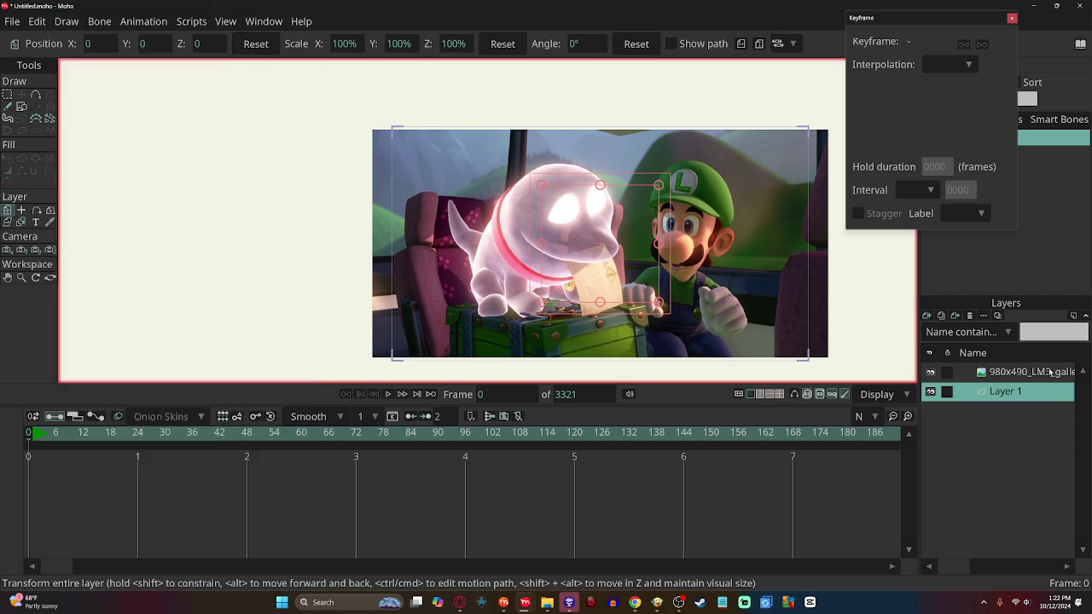
pyautogui.click(1023, 373)
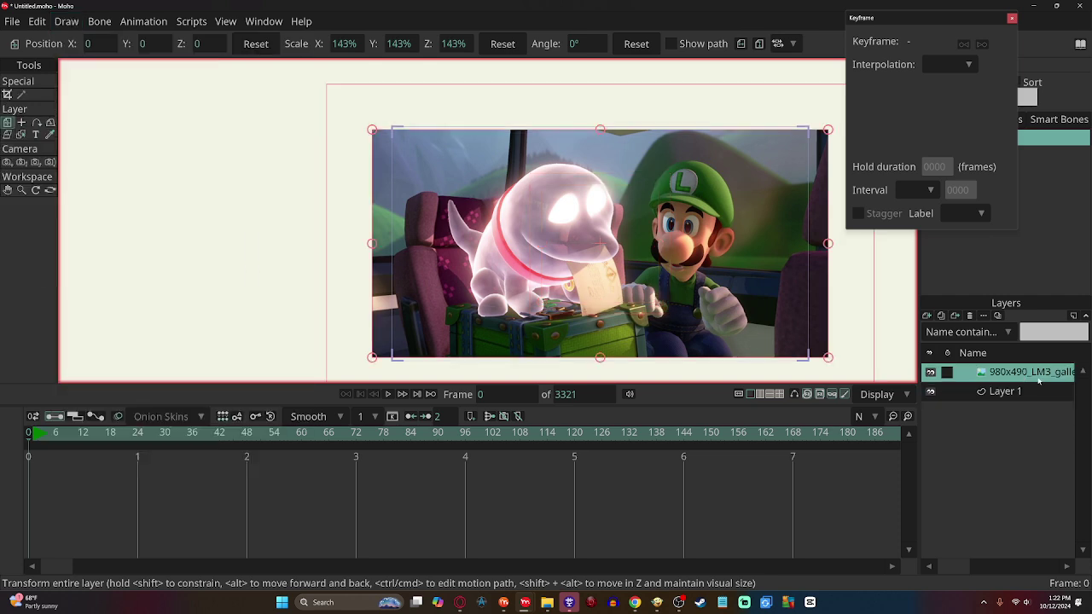
pyautogui.click(66, 21)
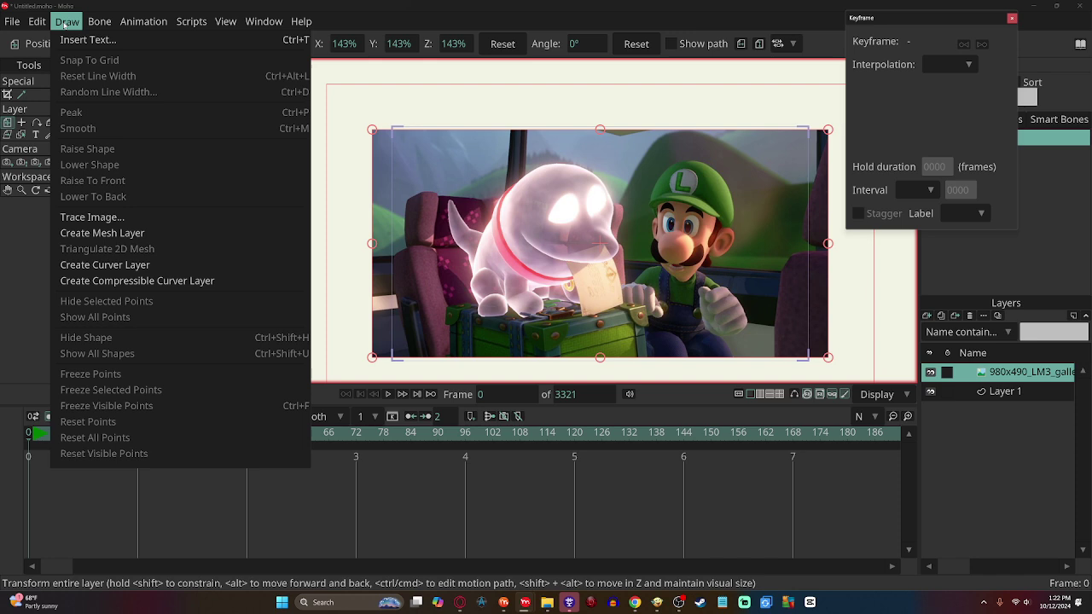
pyautogui.click(91, 217)
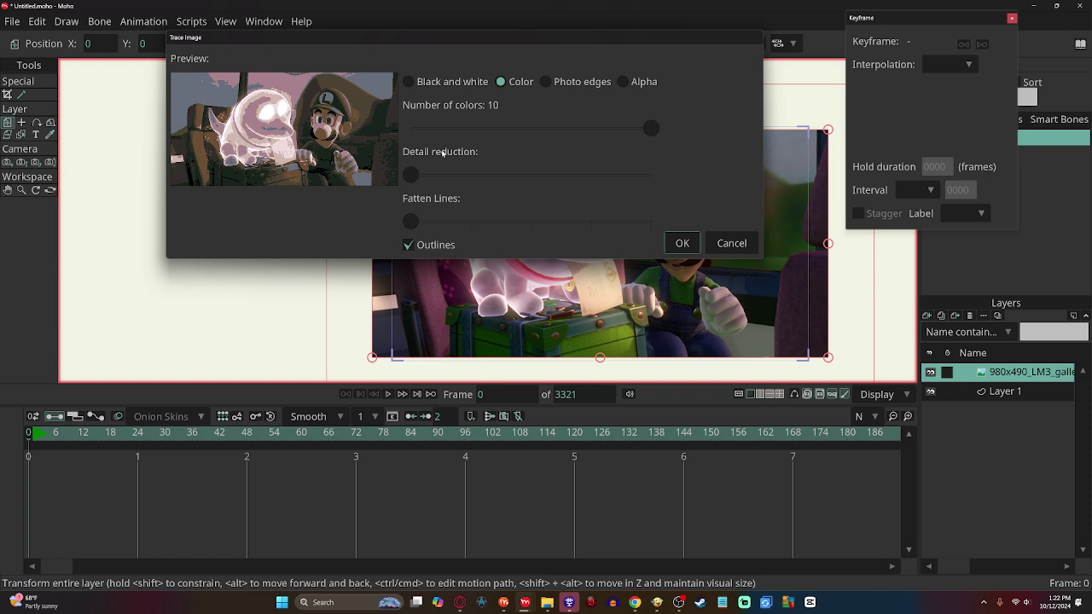
pyautogui.click(683, 243)
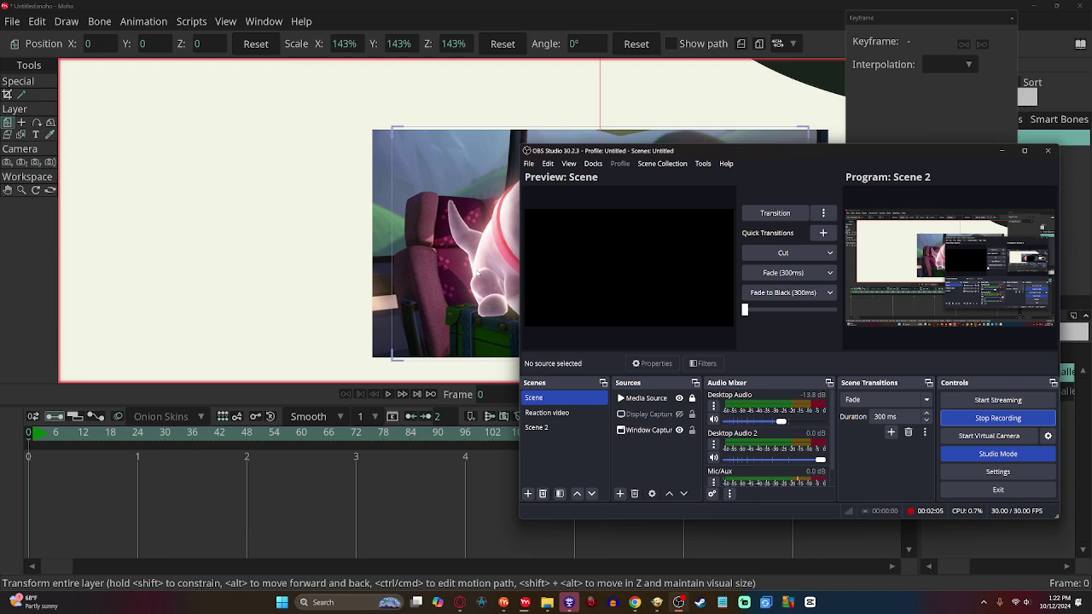
pyautogui.hotkey('alt', 'Tab')
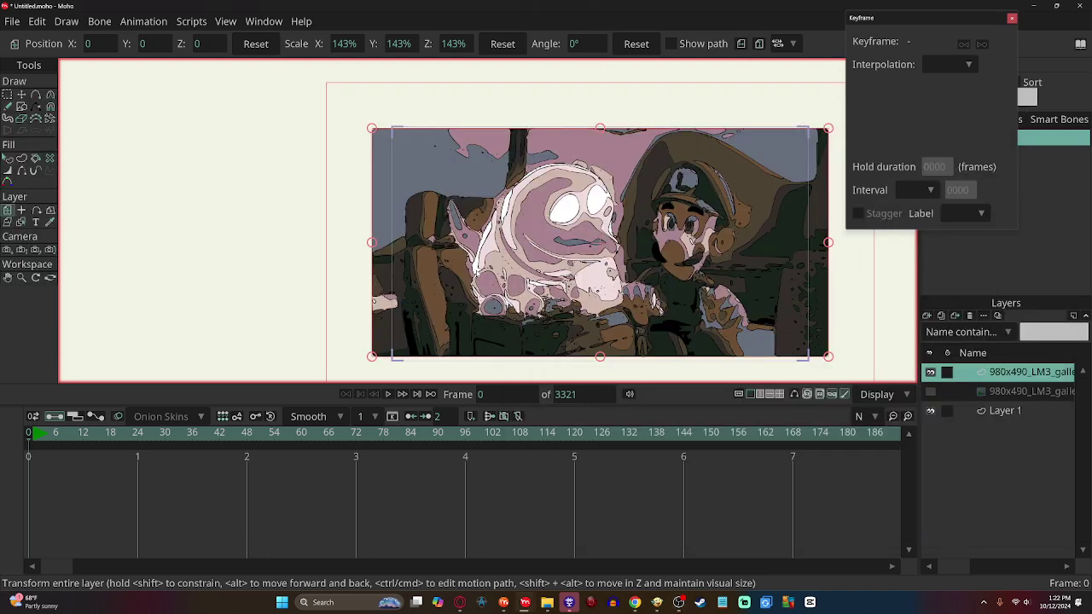
pyautogui.moveTo(598, 243); pyautogui.dragTo(430, 219)
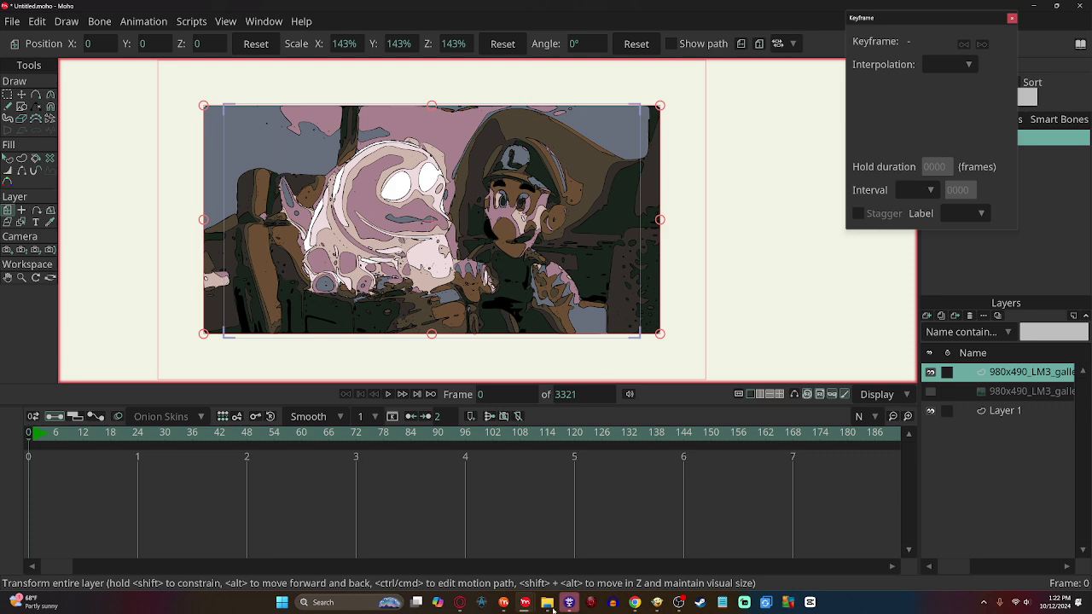
pyautogui.moveTo(547, 602)
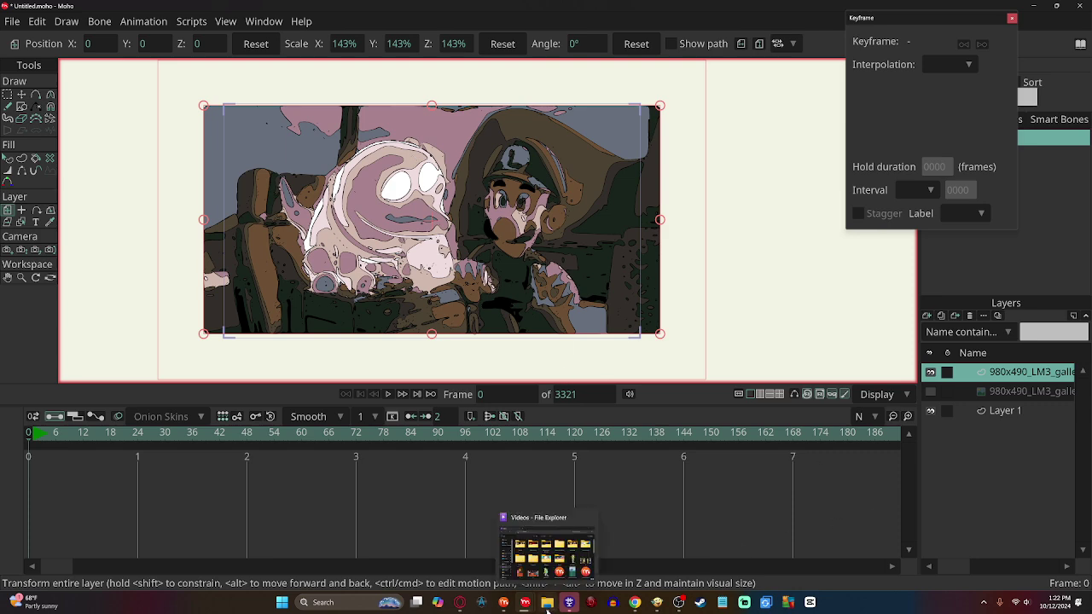
# Step: Browse File Explorer to Pictures > XXXX and import the dark mansion scene image
pyautogui.click(556, 561)
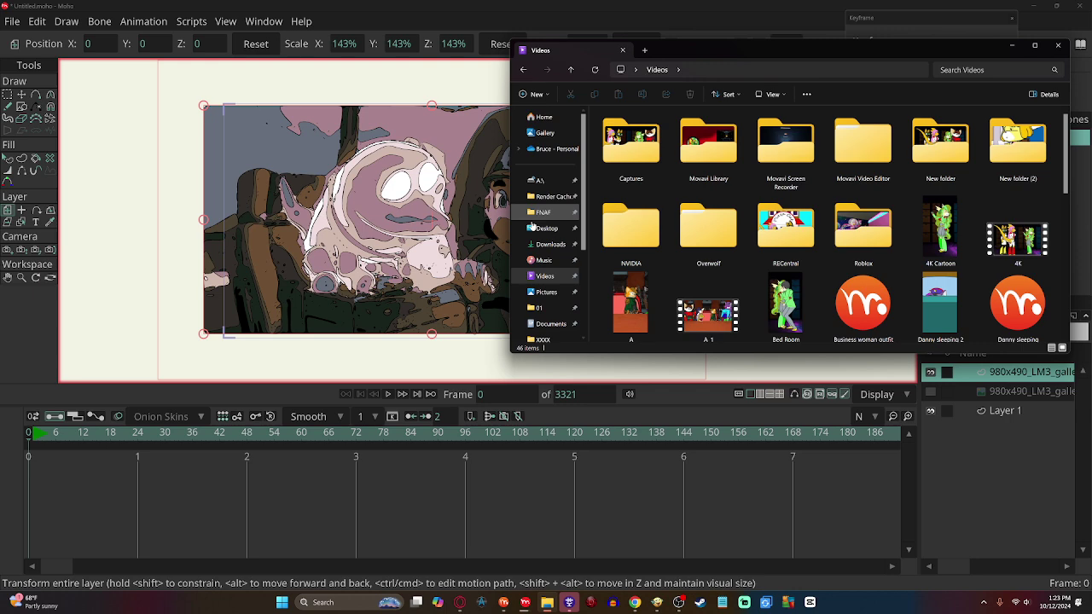
pyautogui.click(546, 292)
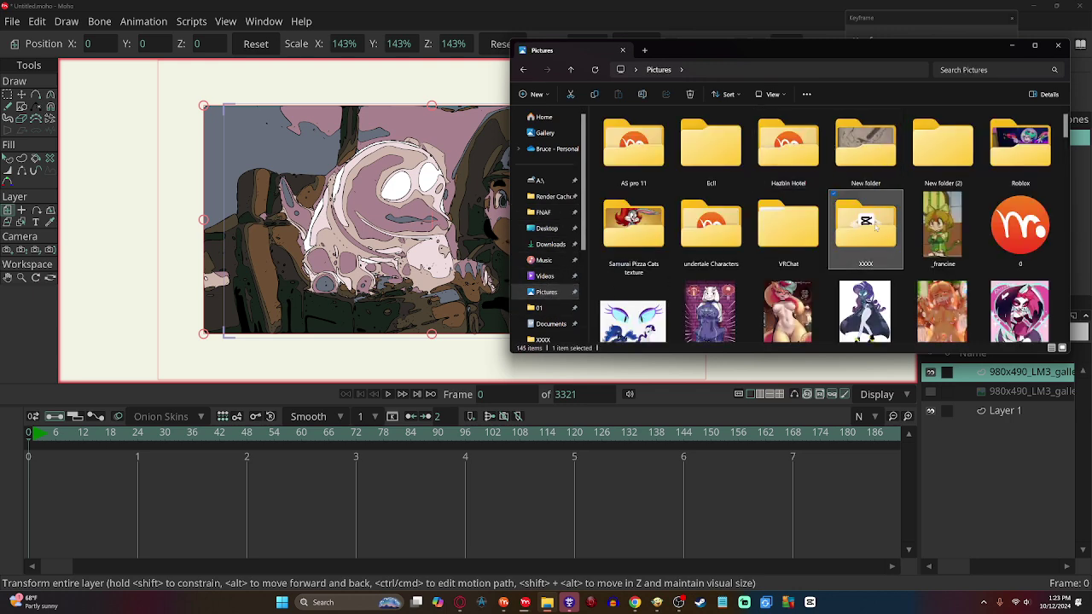
pyautogui.doubleClick(875, 228)
pyautogui.scroll(-3, 916, 240)
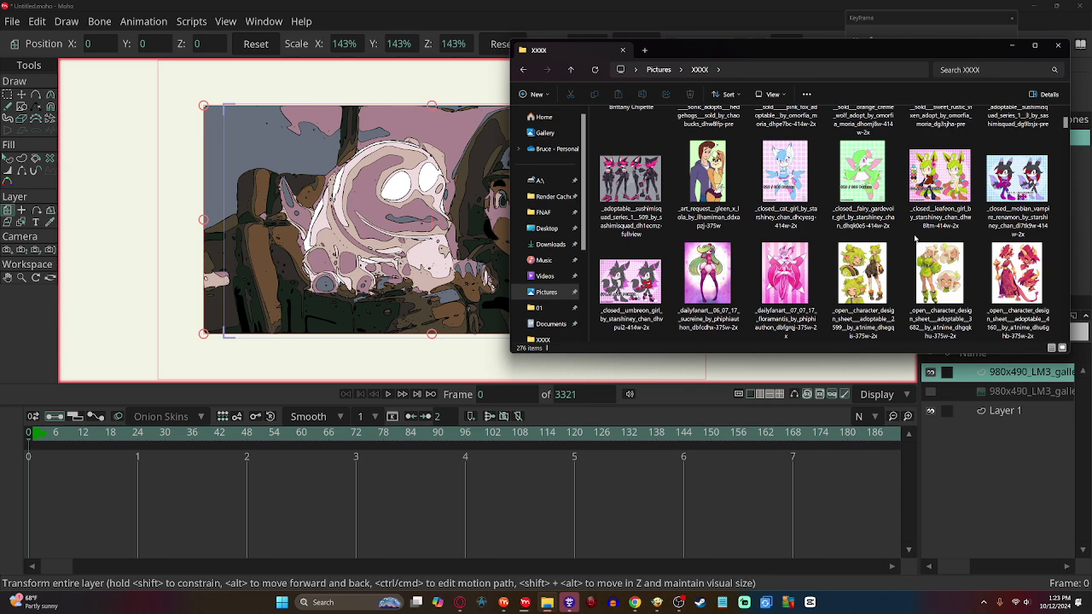
pyautogui.scroll(-3, 916, 240)
pyautogui.scroll(-3, 915, 239)
pyautogui.scroll(-3, 915, 240)
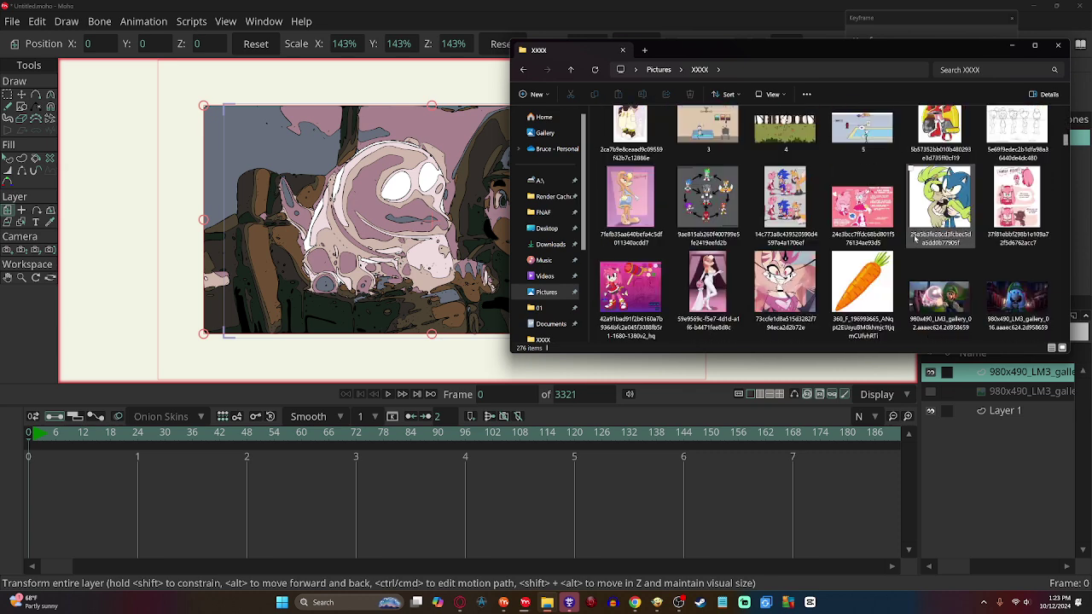
pyautogui.scroll(-3, 915, 239)
pyautogui.scroll(-1, 916, 239)
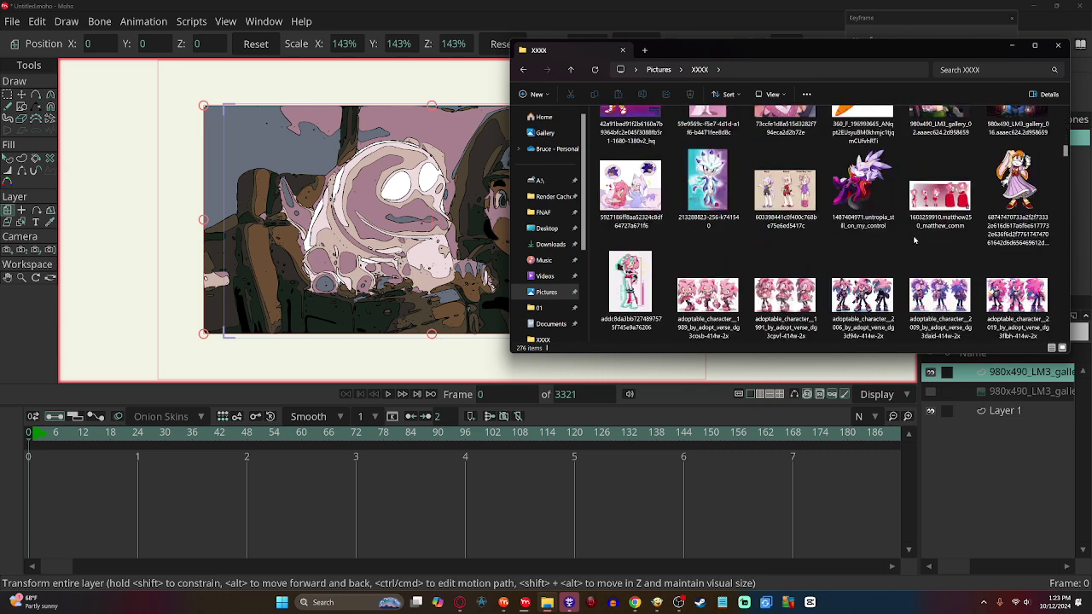
pyautogui.scroll(-2, 915, 240)
pyautogui.scroll(-1, 915, 239)
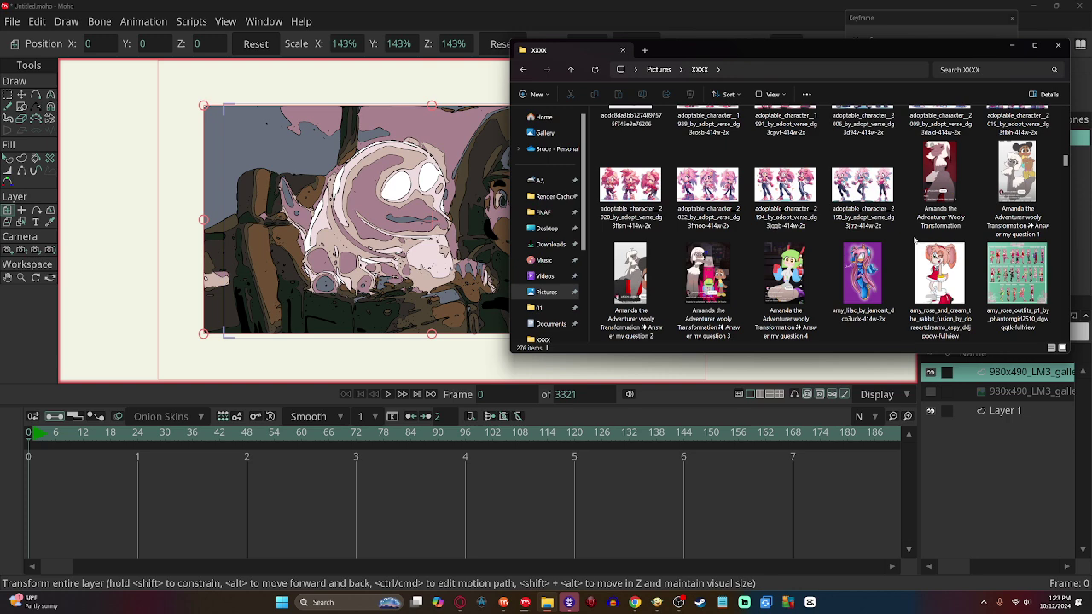
pyautogui.scroll(-1, 915, 240)
pyautogui.scroll(-1, 915, 240)
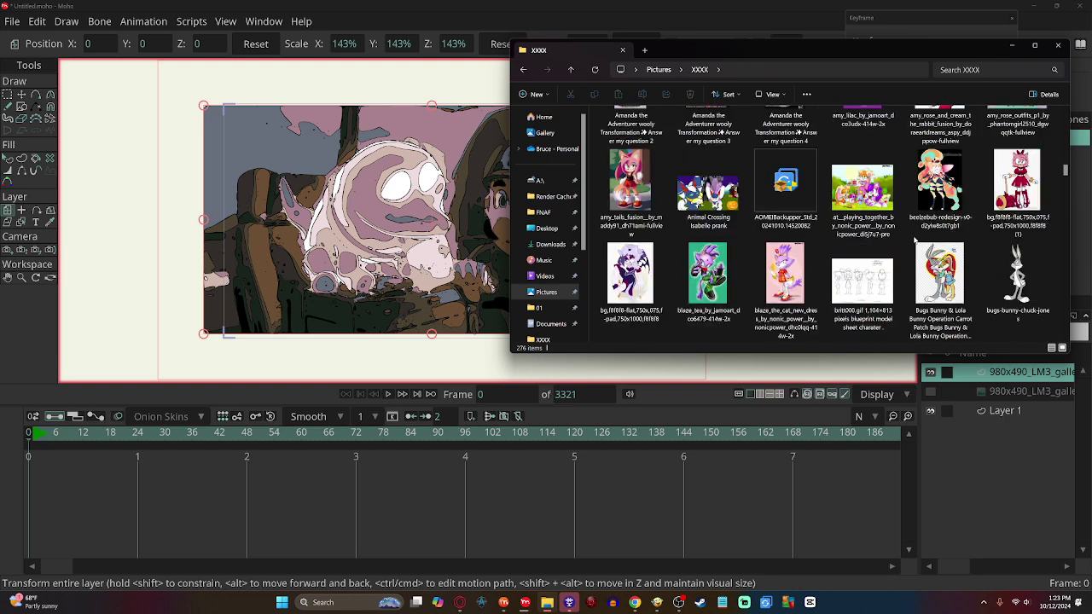
pyautogui.scroll(-1, 915, 240)
pyautogui.scroll(-1, 915, 240)
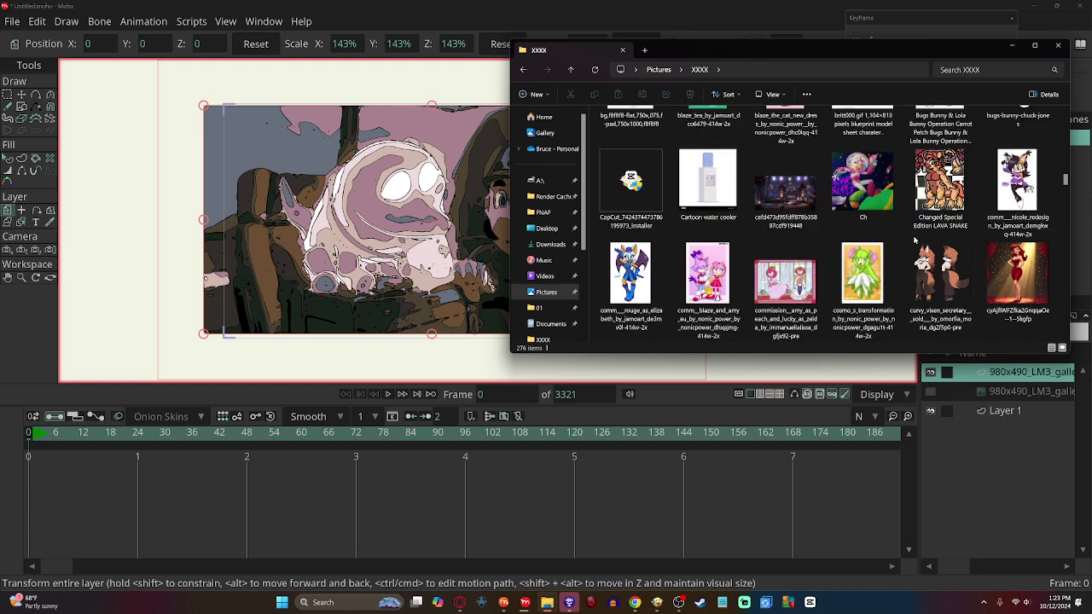
pyautogui.click(785, 181)
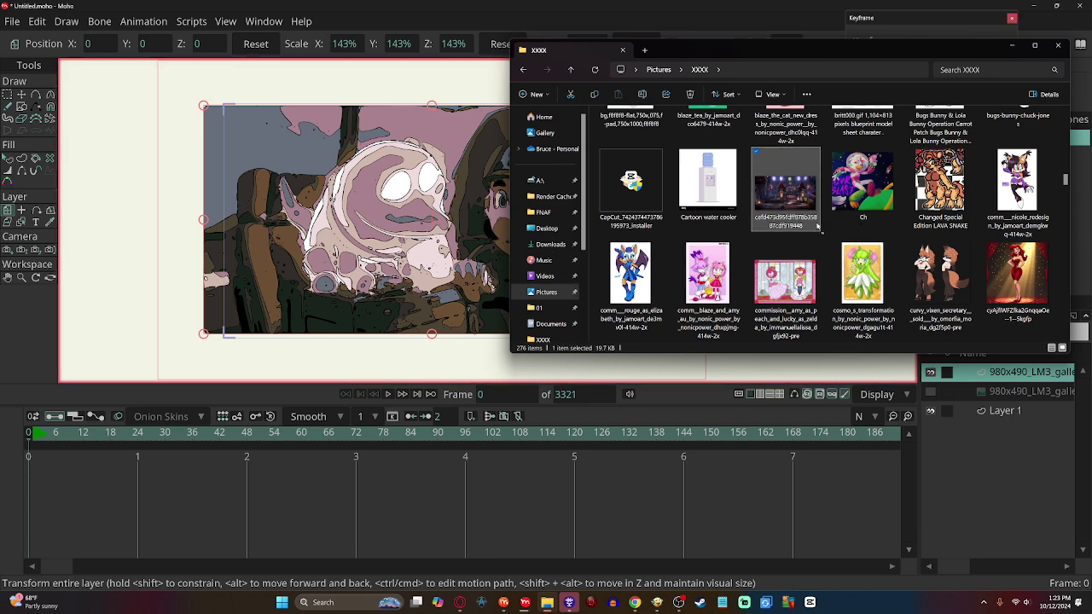
pyautogui.doubleClick(785, 181)
pyautogui.scroll(-3, 816, 228)
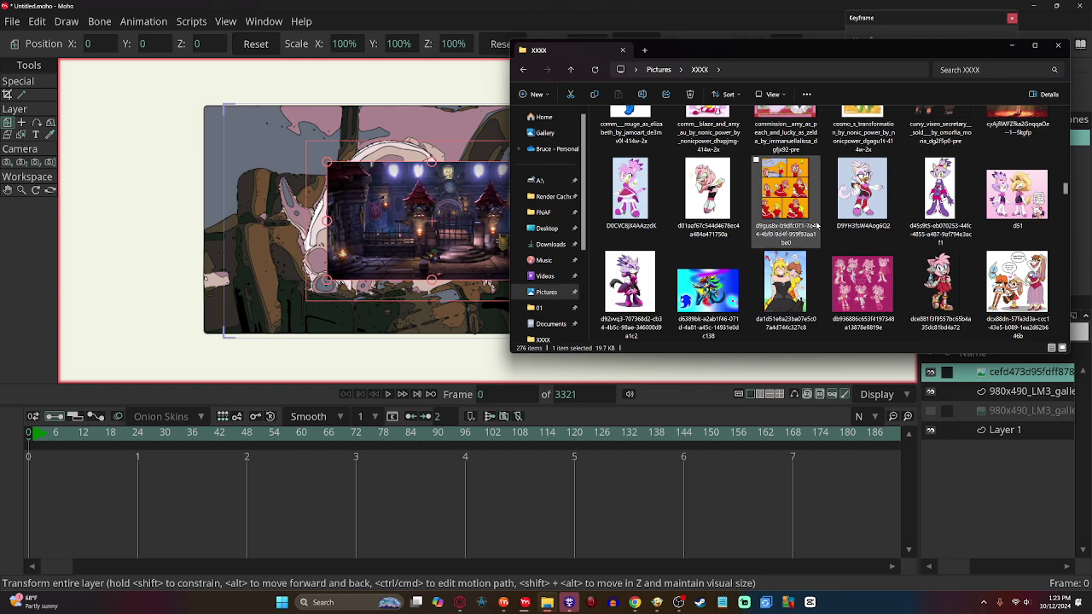
pyautogui.scroll(-3, 817, 228)
pyautogui.scroll(-3, 817, 227)
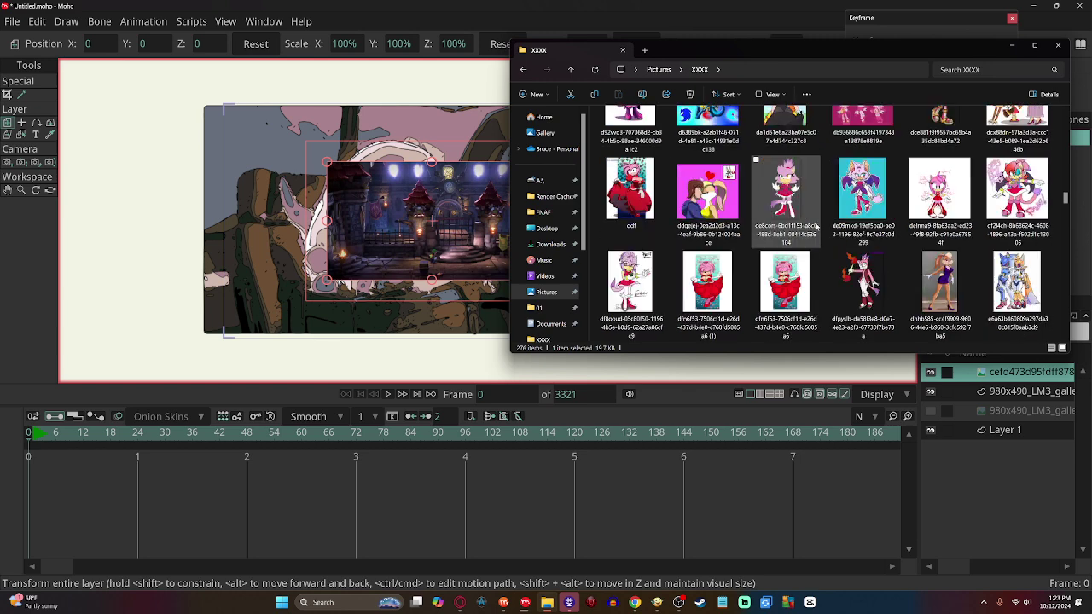
pyautogui.scroll(-3, 817, 228)
pyautogui.scroll(-3, 817, 228)
pyautogui.scroll(-3, 817, 228)
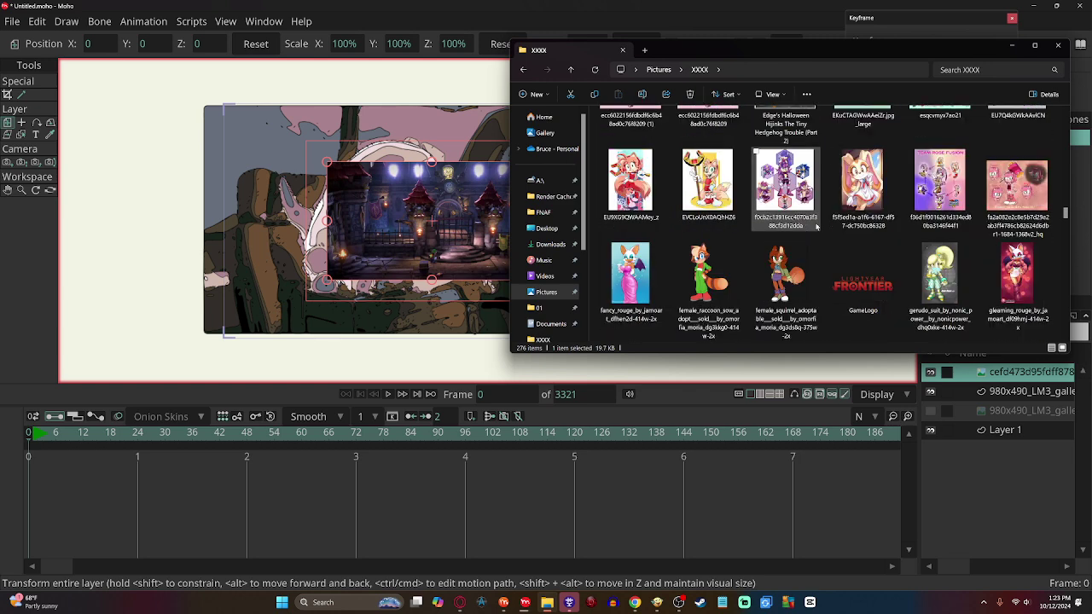
pyautogui.scroll(-3, 816, 227)
pyautogui.scroll(-3, 816, 228)
pyautogui.scroll(-3, 816, 228)
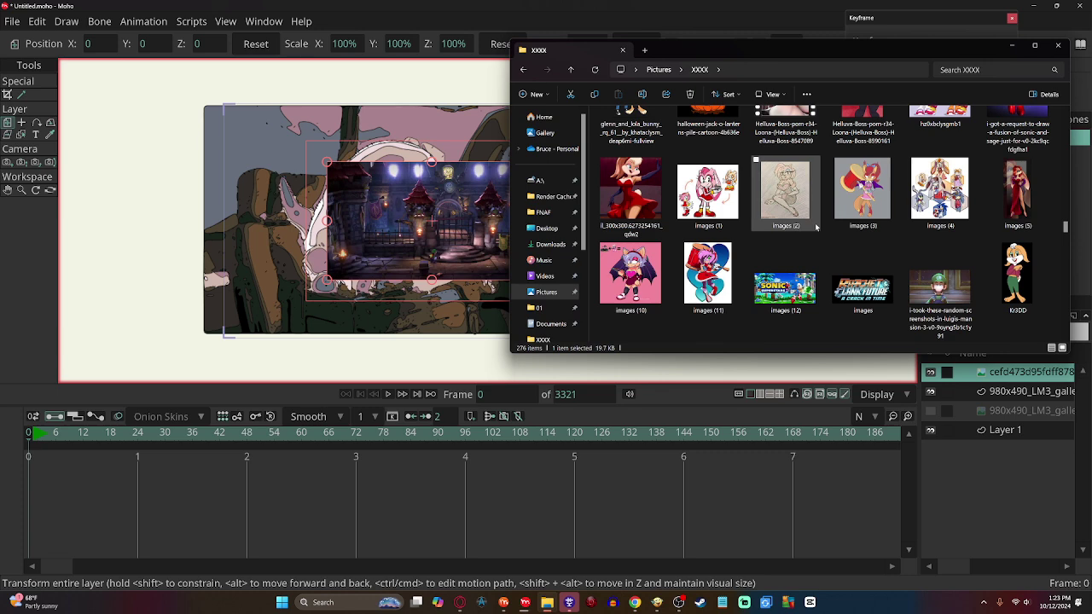
# Step: Drag the Luigi close-up and Luigi's Mansion 3 screenshots onto the Moho canvas
pyautogui.click(940, 282)
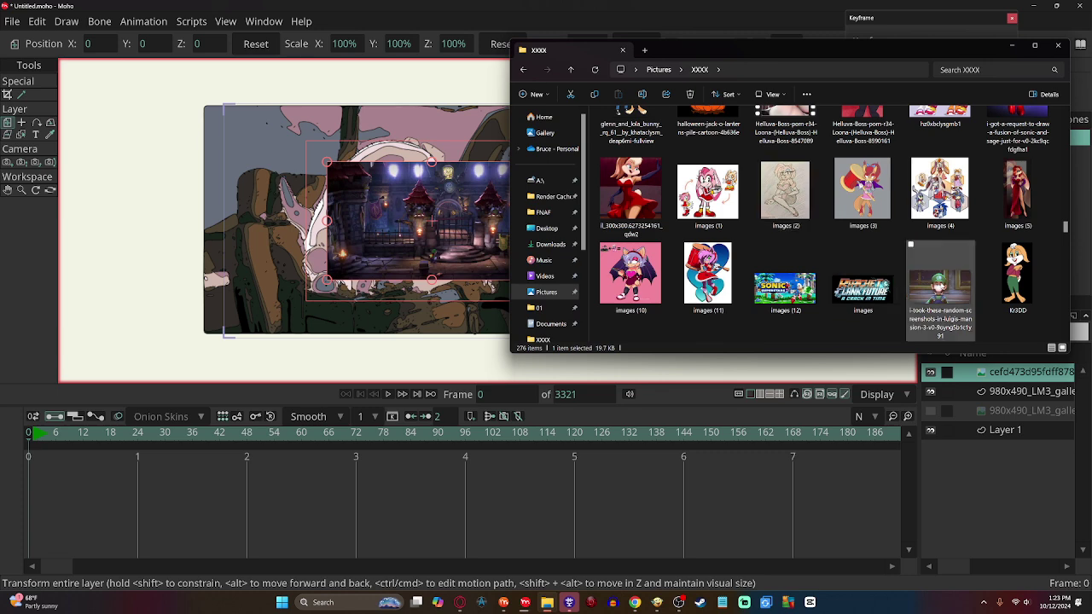
pyautogui.moveTo(940, 282); pyautogui.dragTo(426, 248)
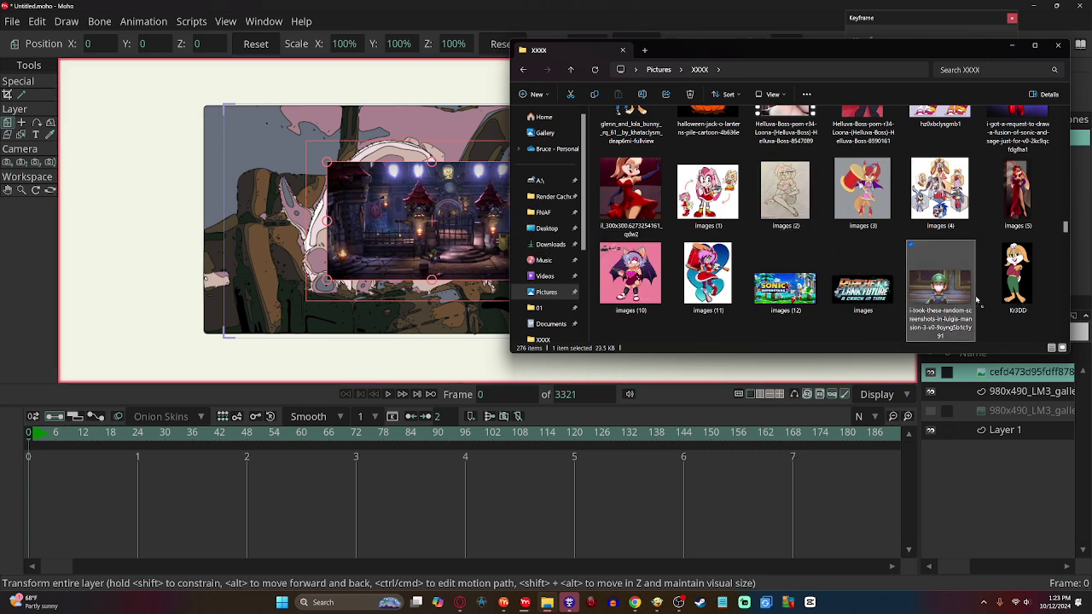
pyautogui.scroll(-3, 966, 296)
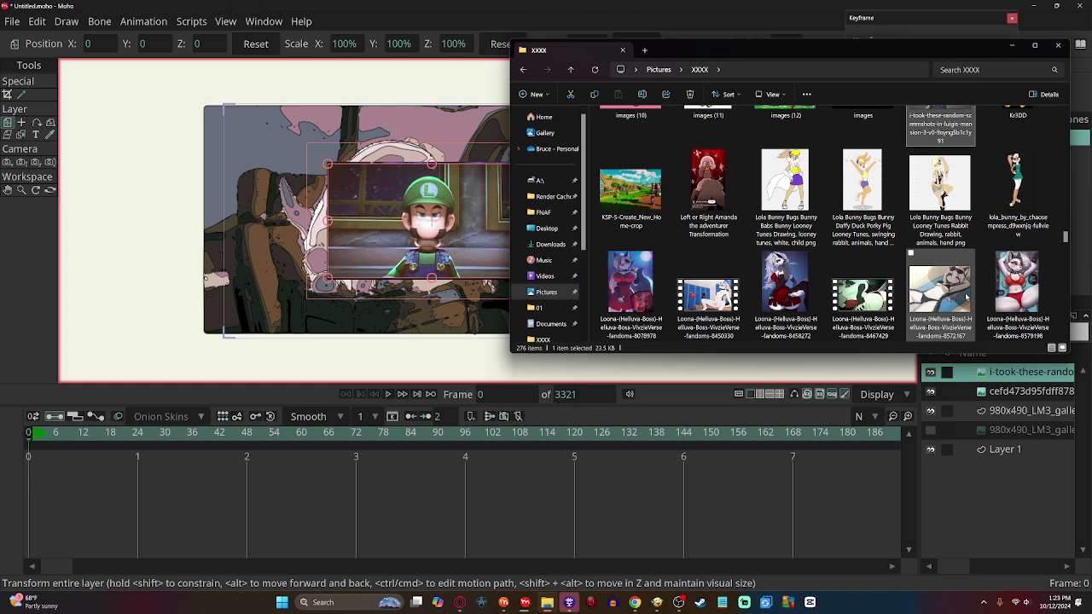
pyautogui.scroll(-3, 966, 296)
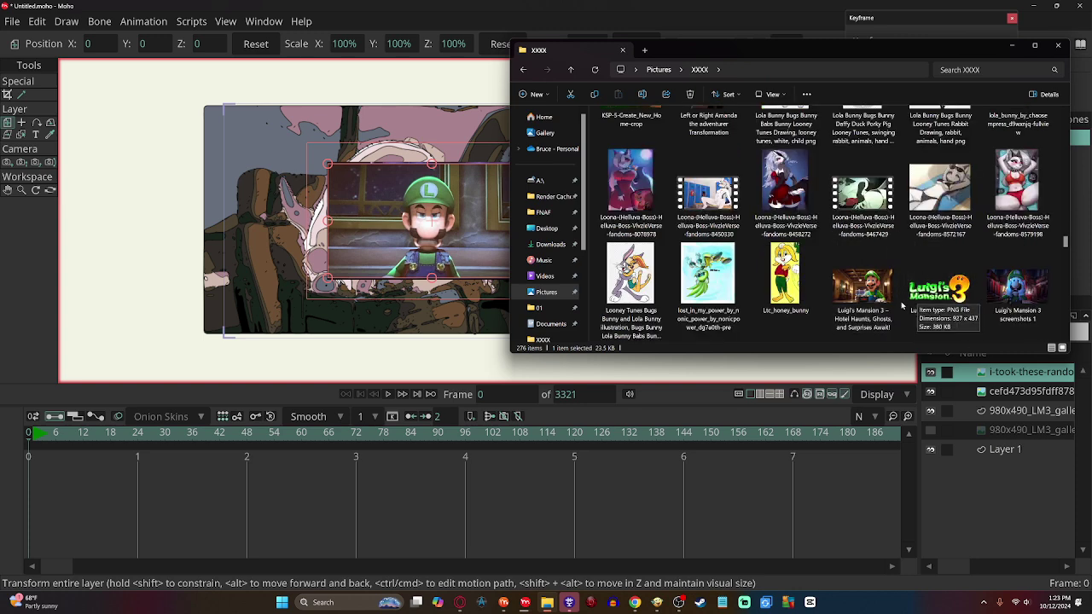
pyautogui.scroll(-3, 868, 300)
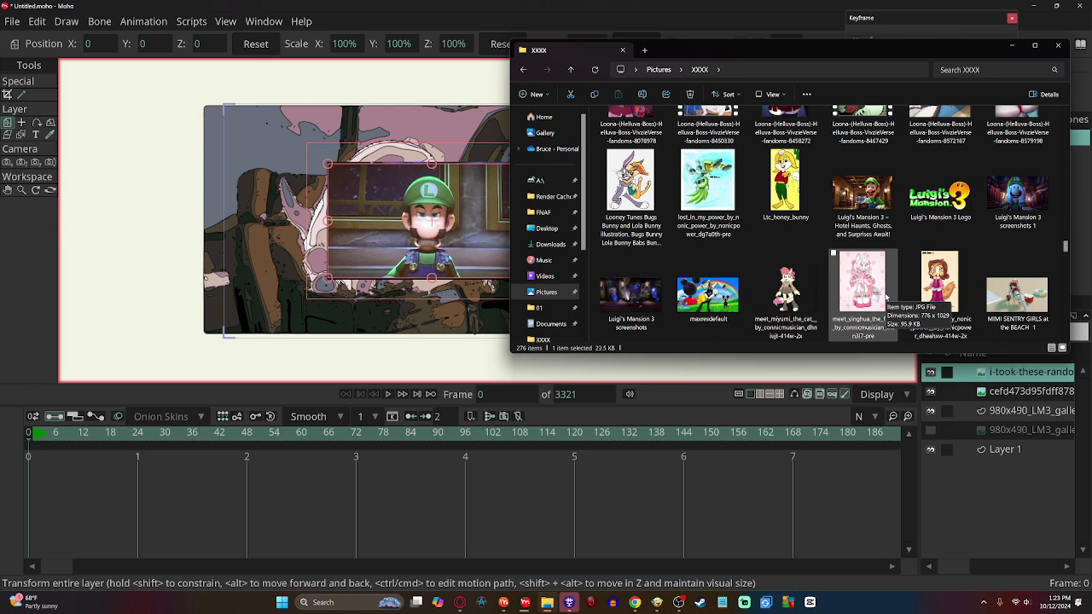
pyautogui.click(632, 294)
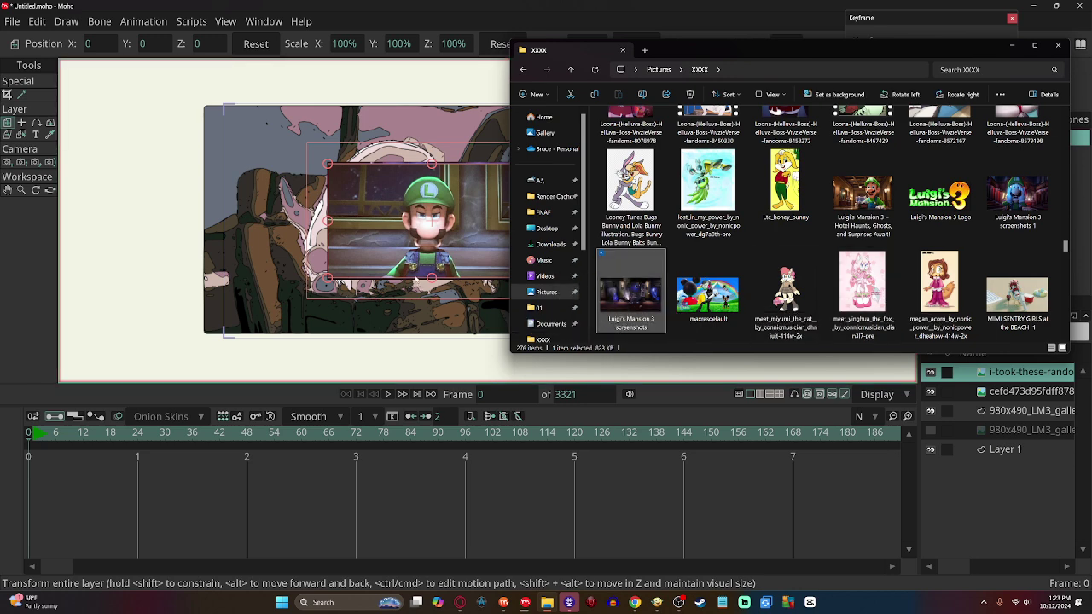
pyautogui.moveTo(492, 334); pyautogui.dragTo(494, 333)
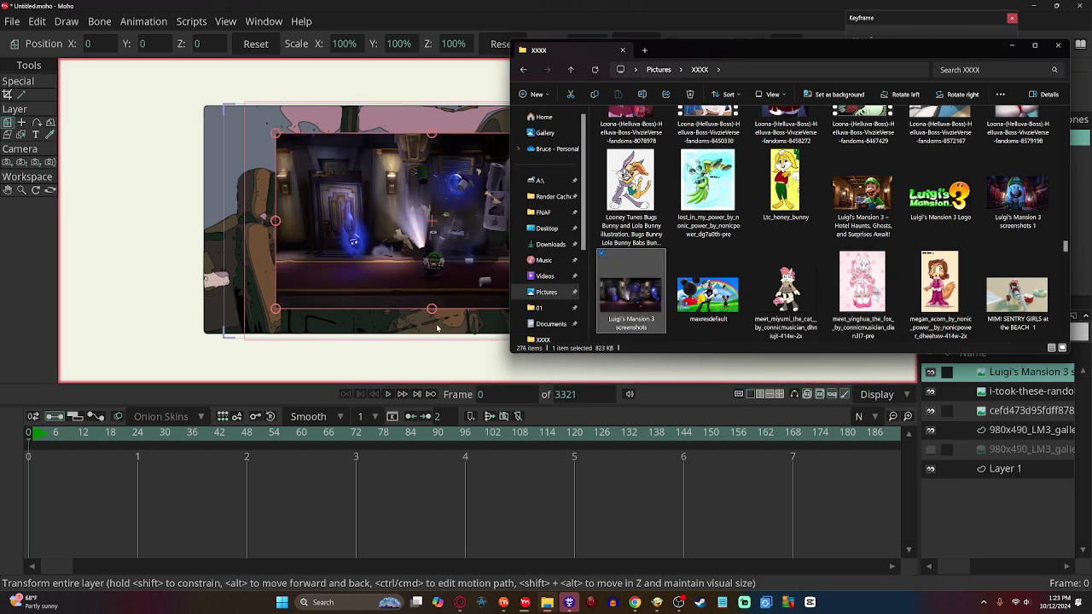
pyautogui.click(733, 313)
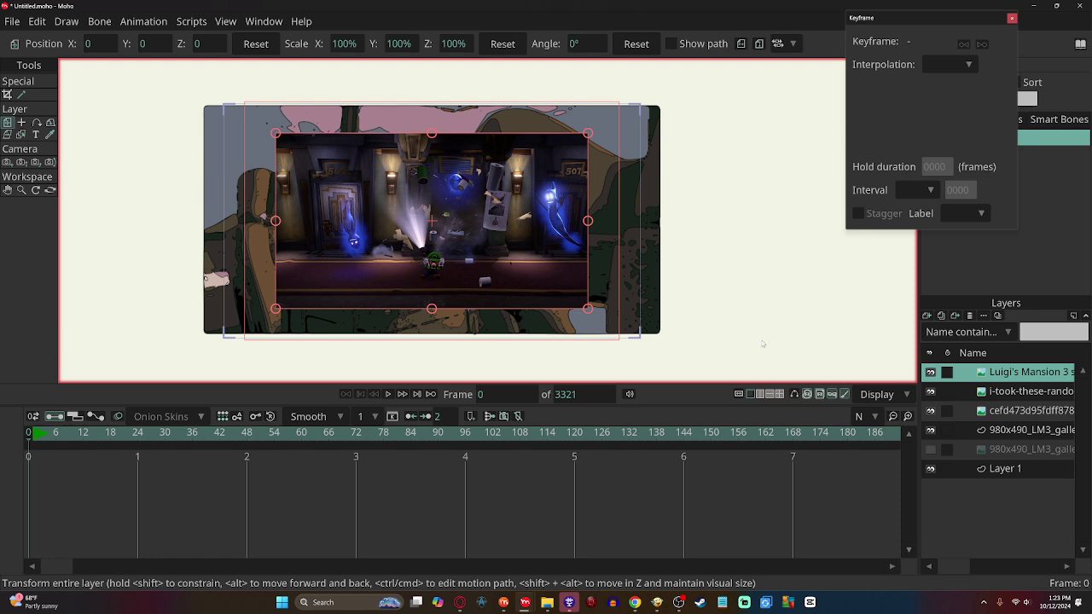
# Step: Enlarge the ghost-hallway screenshot to fill the frame and delete the earlier traced layer
pyautogui.moveTo(588, 308); pyautogui.dragTo(667, 351)
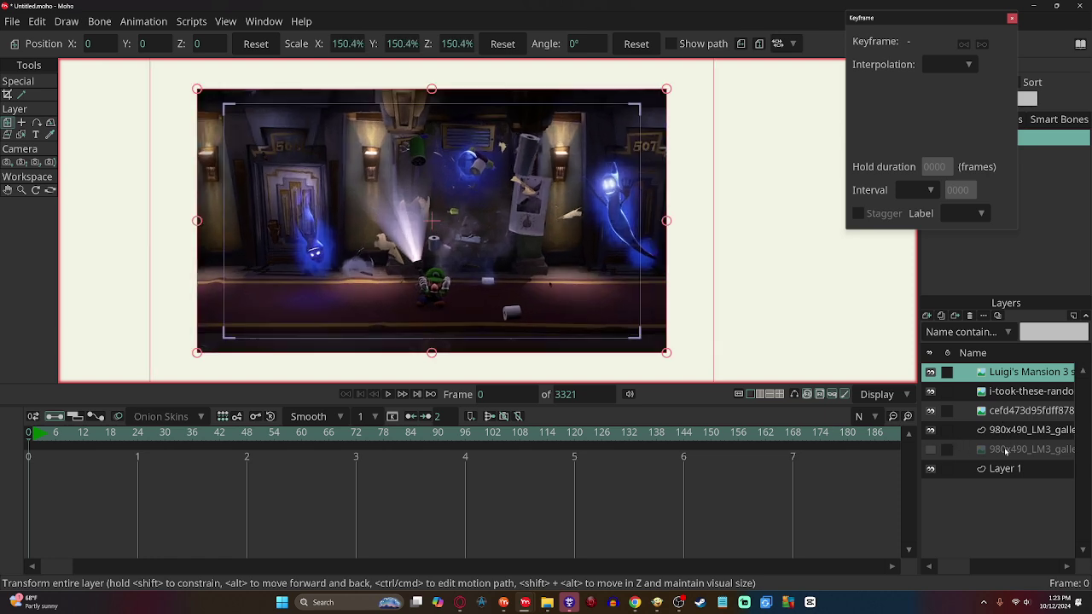
pyautogui.click(1033, 430)
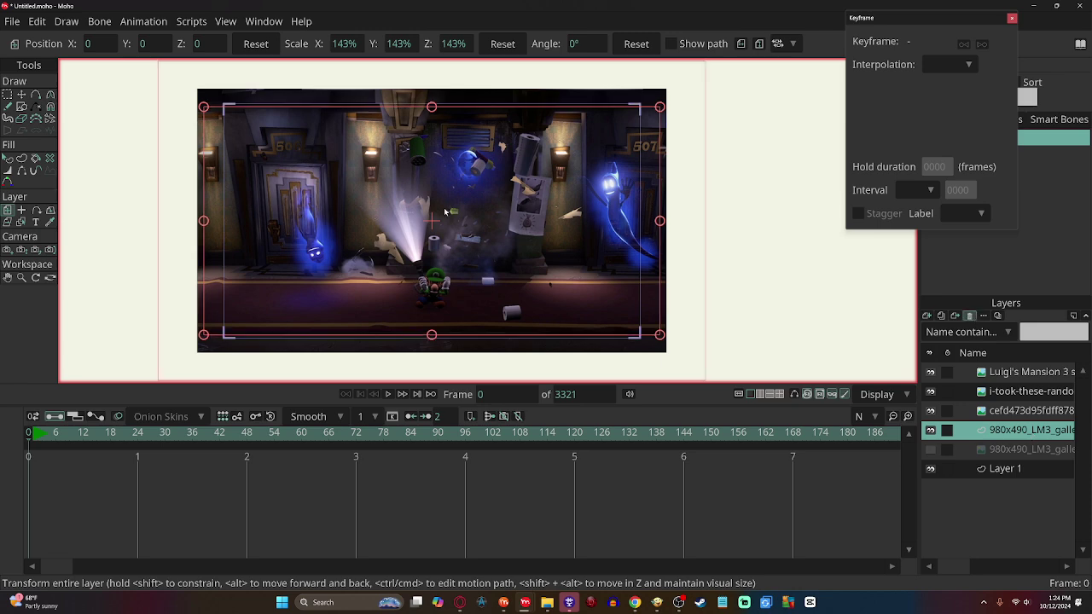
pyautogui.press('Delete')
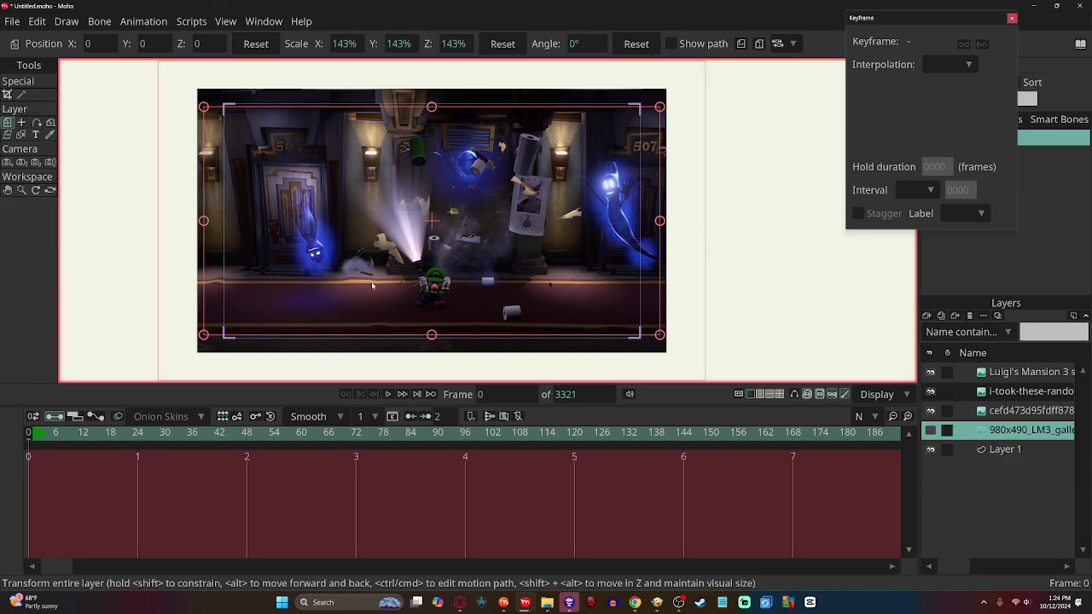
# Step: Trace the ghost-hallway screenshot in Color with 10 colours and outlines
pyautogui.click(1015, 372)
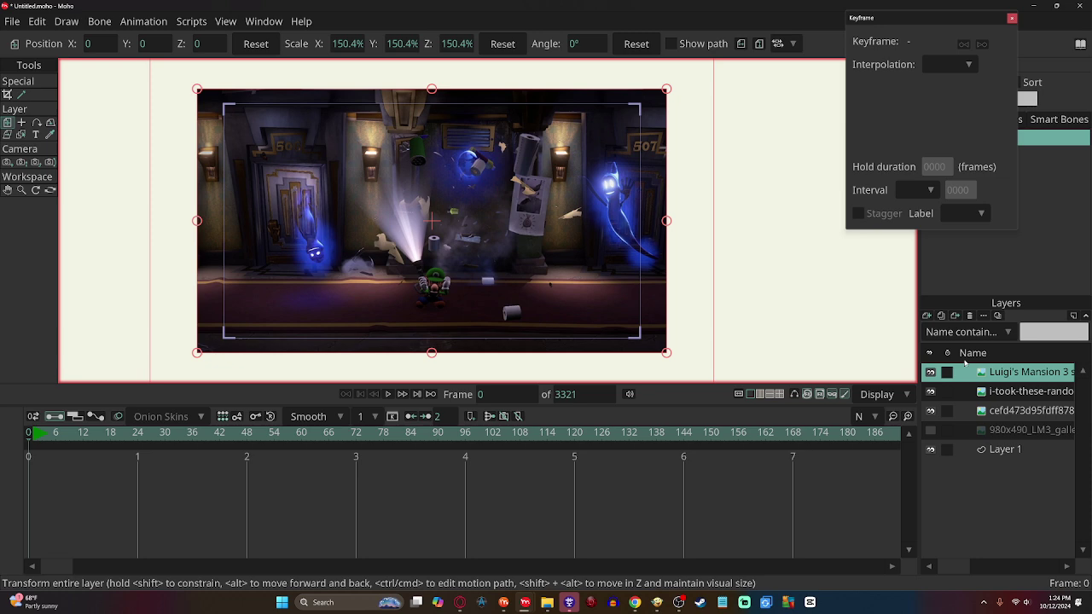
pyautogui.click(75, 27)
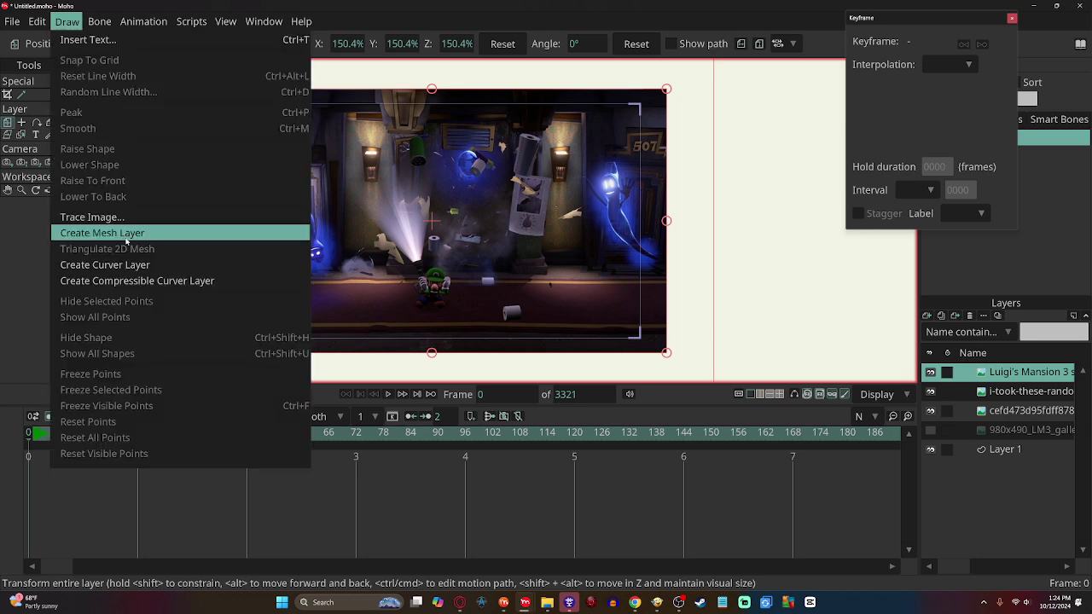
pyautogui.click(91, 217)
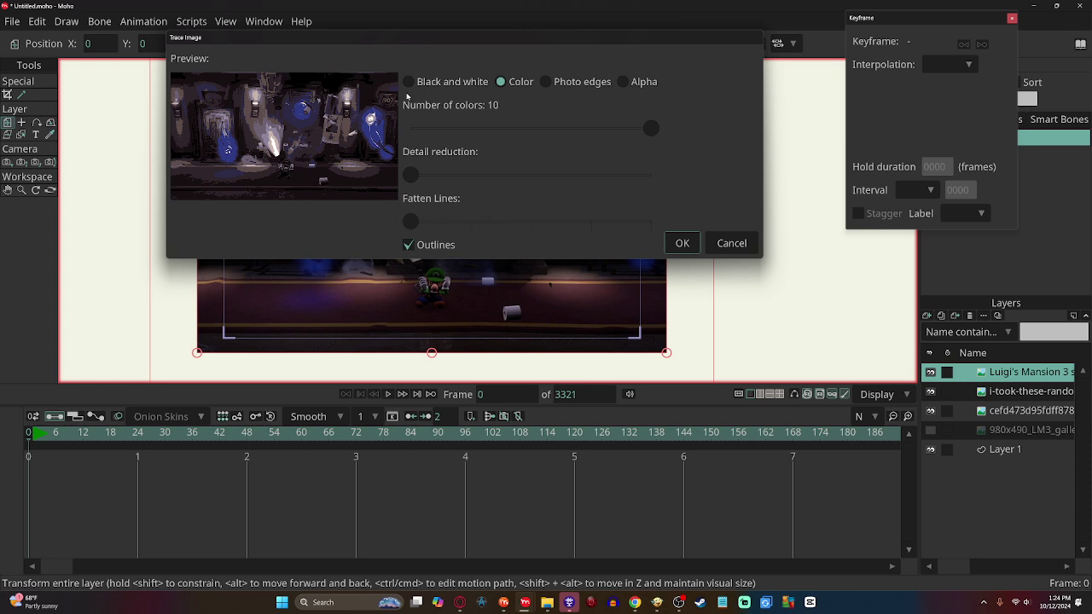
pyautogui.click(683, 243)
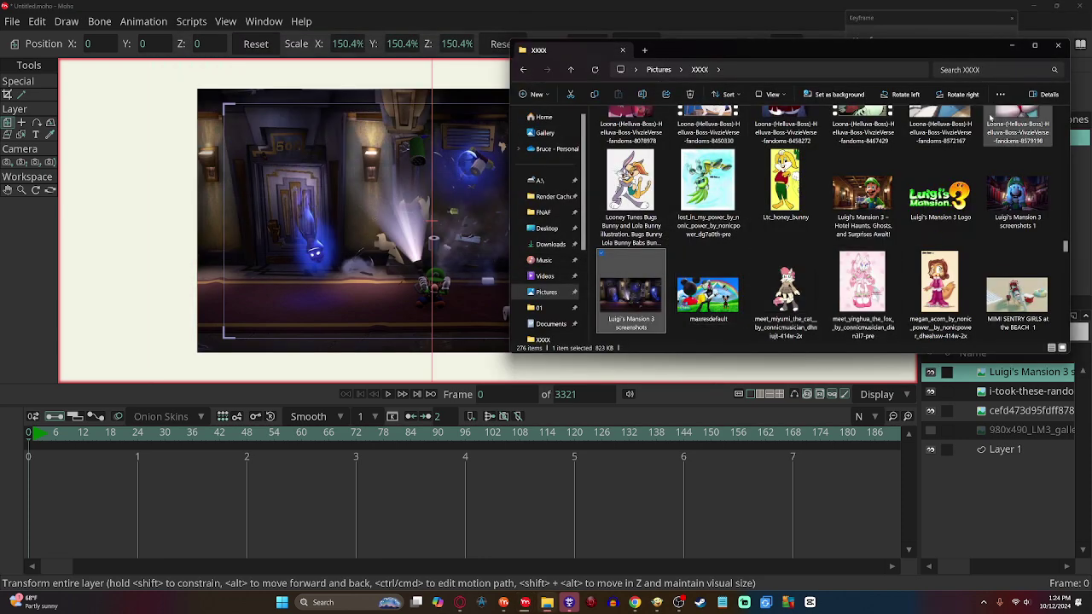
# Step: Return to the Moho project and delete the traced hallway vector layer
pyautogui.click(1011, 47)
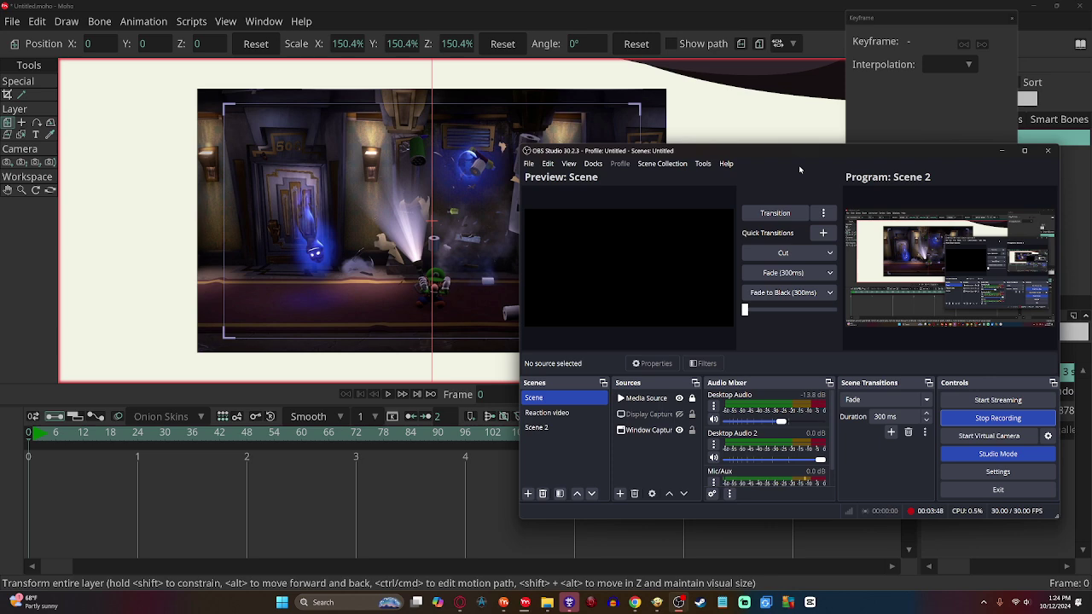
pyautogui.click(757, 119)
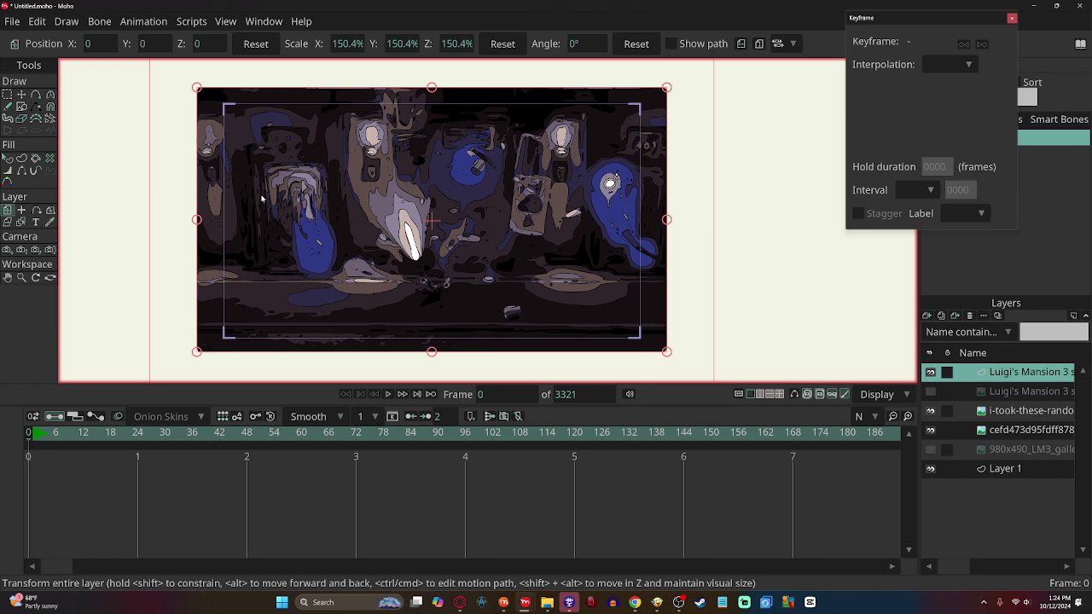
pyautogui.click(969, 316)
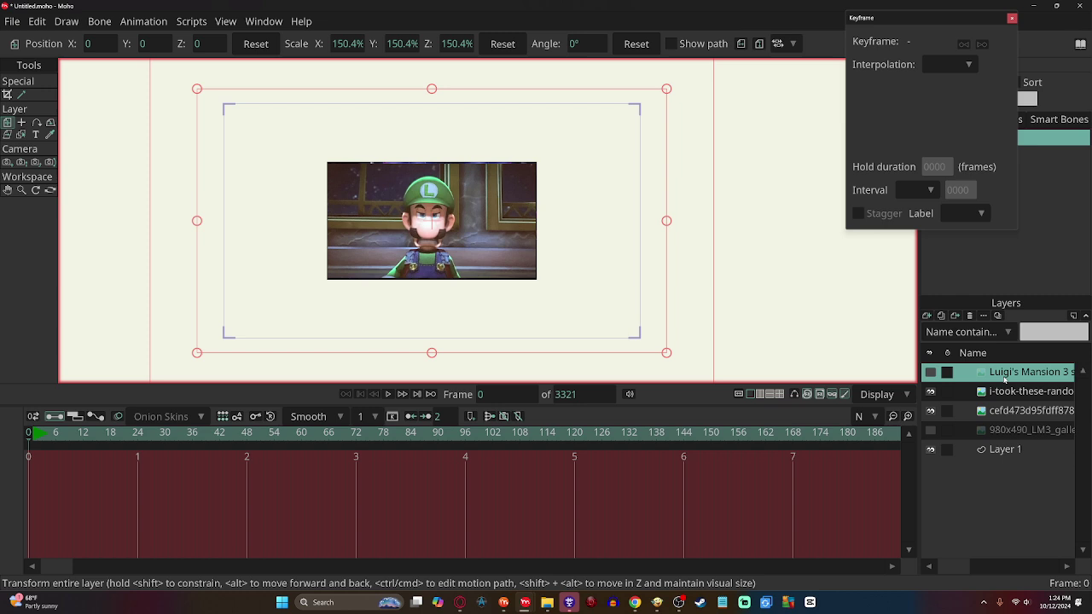
# Step: Delete the hallway image, scale up the Luigi close-up, and trace it with 10 colours
pyautogui.click(975, 317)
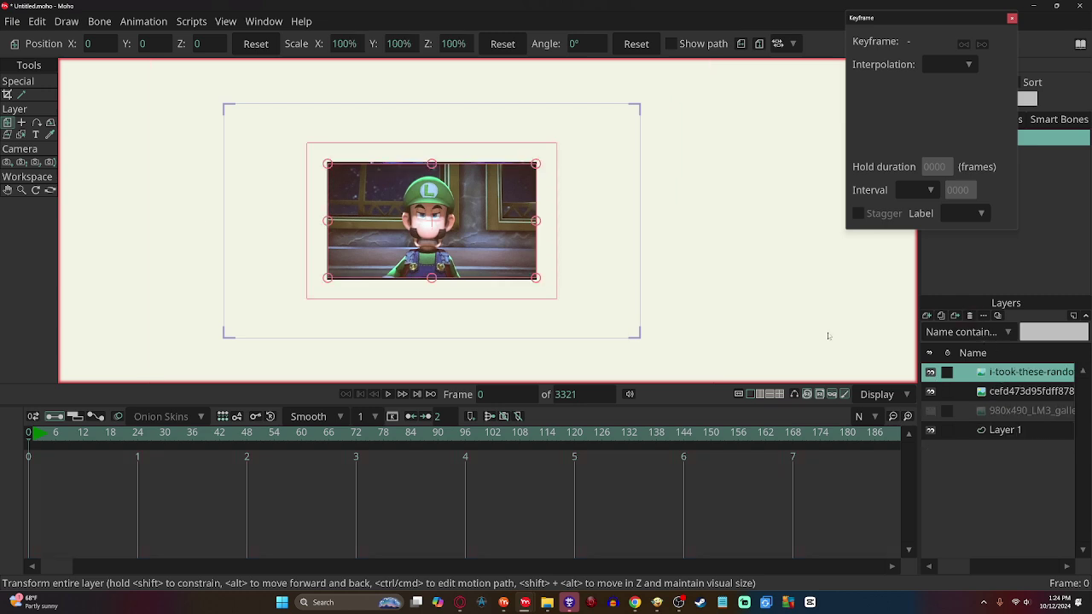
pyautogui.moveTo(535, 277); pyautogui.dragTo(646, 336)
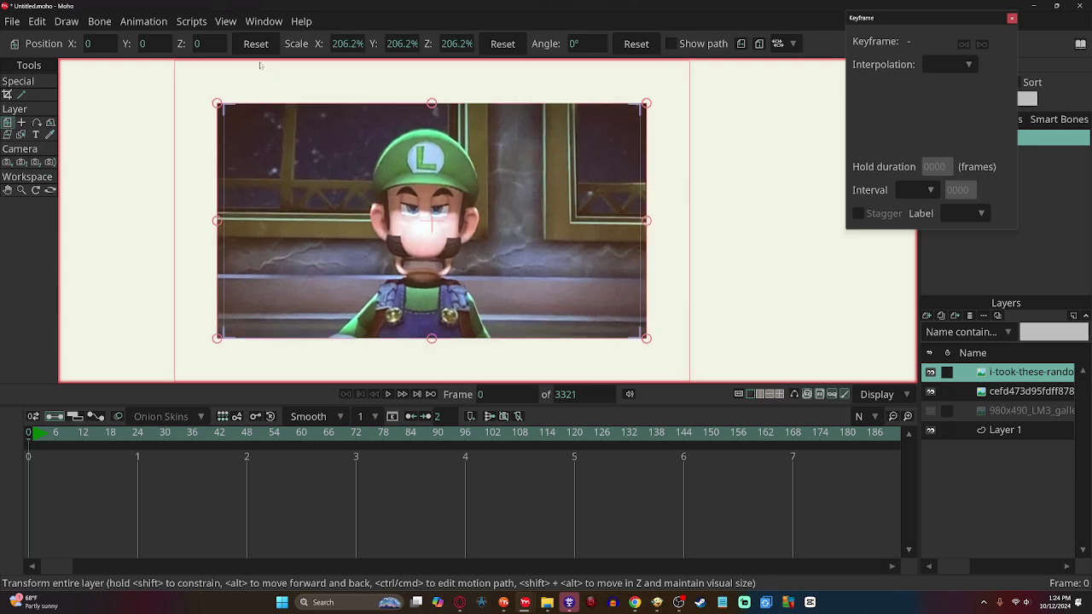
pyautogui.click(66, 21)
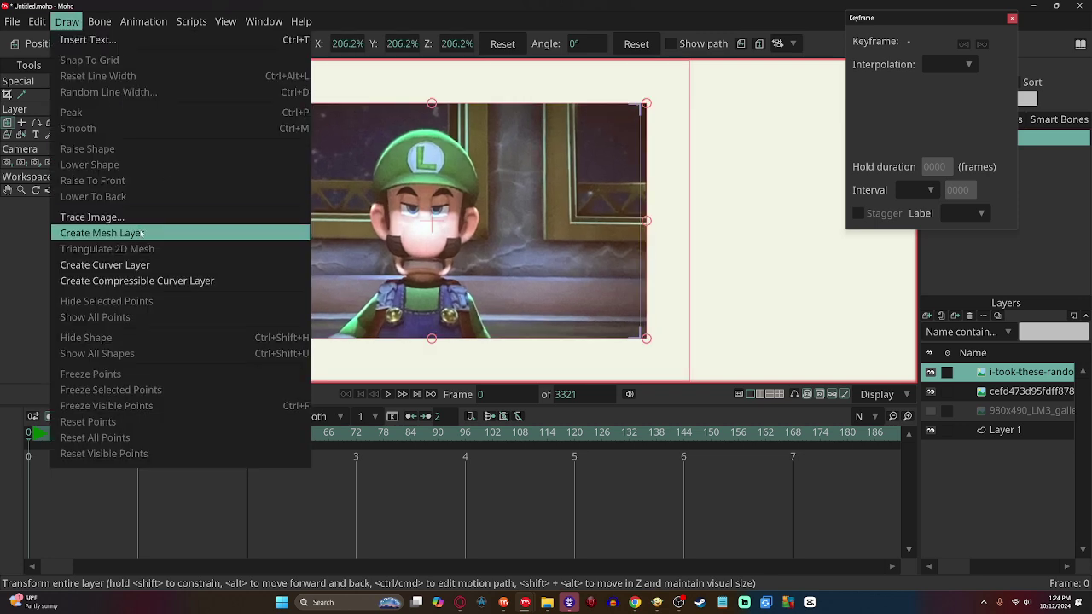
pyautogui.click(92, 217)
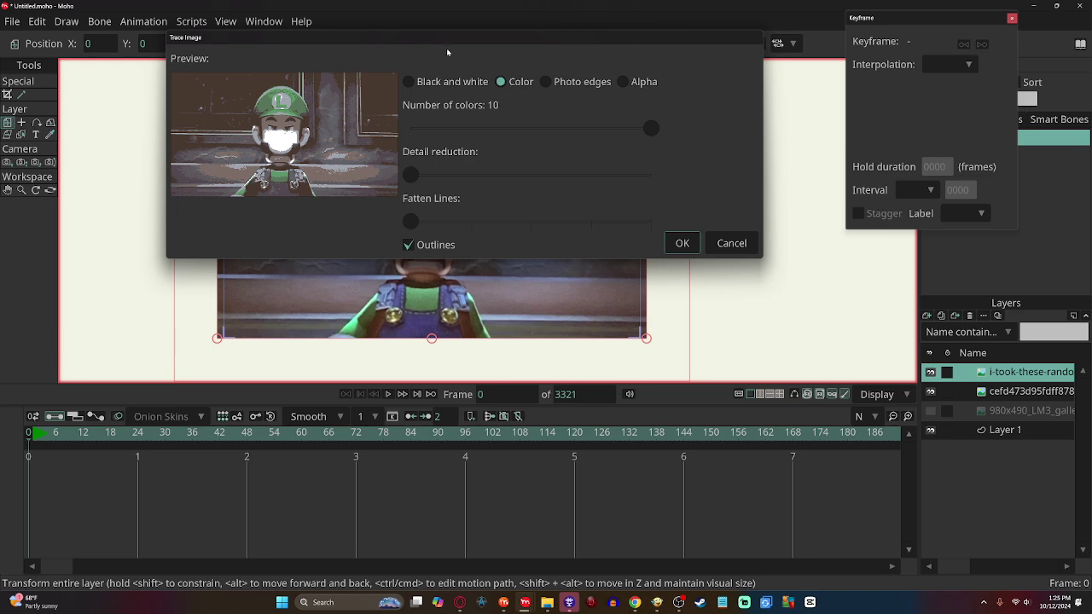
pyautogui.click(683, 243)
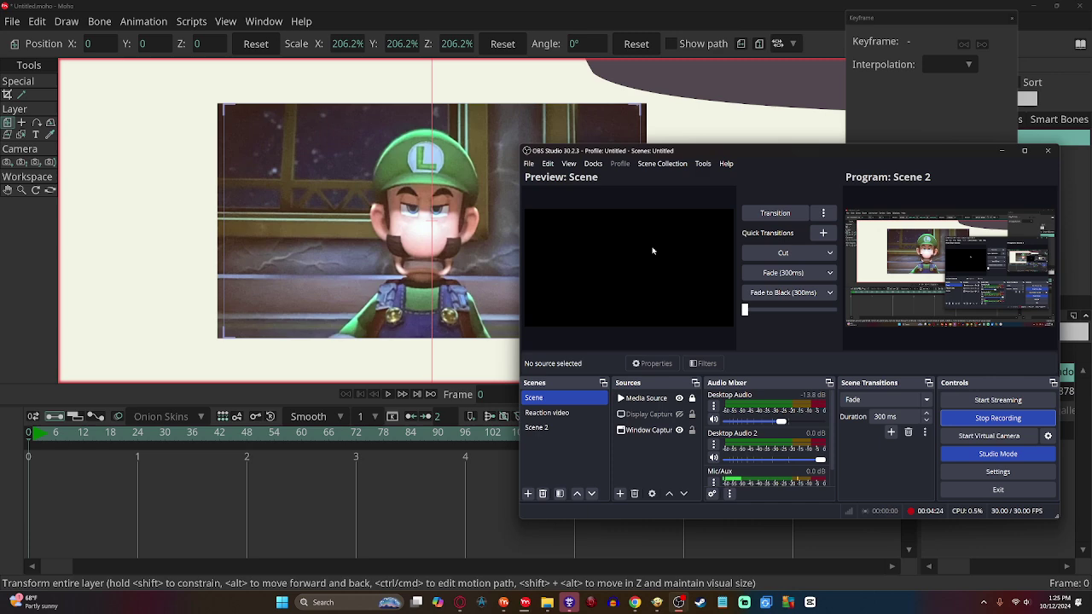
pyautogui.hotkey('alt', 'Tab')
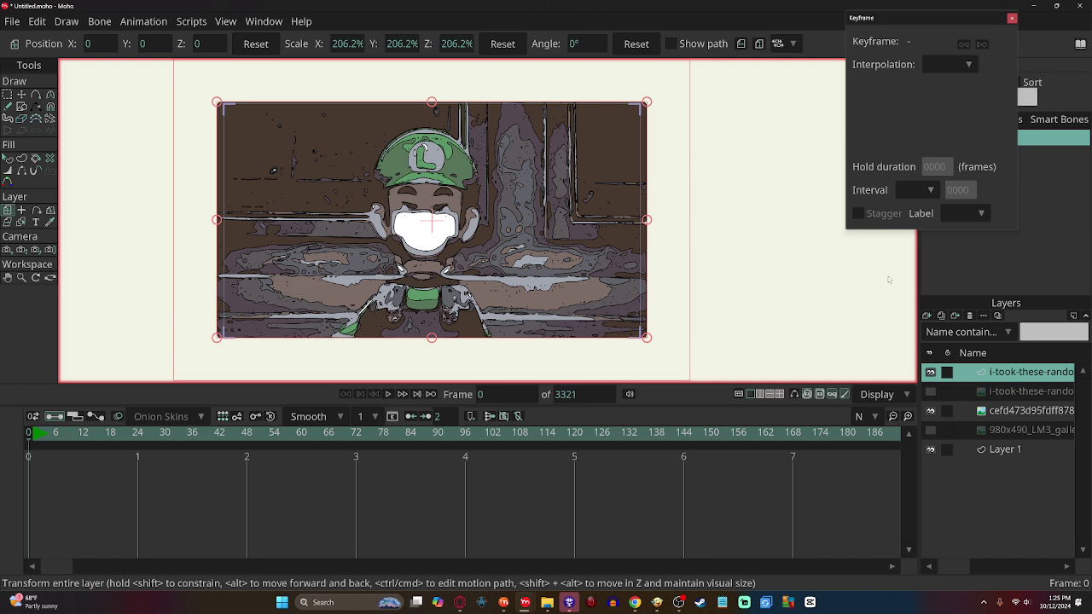
# Step: Hide the traced Luigi layer and scale the courtyard screenshot up to fill the frame
pyautogui.click(967, 317)
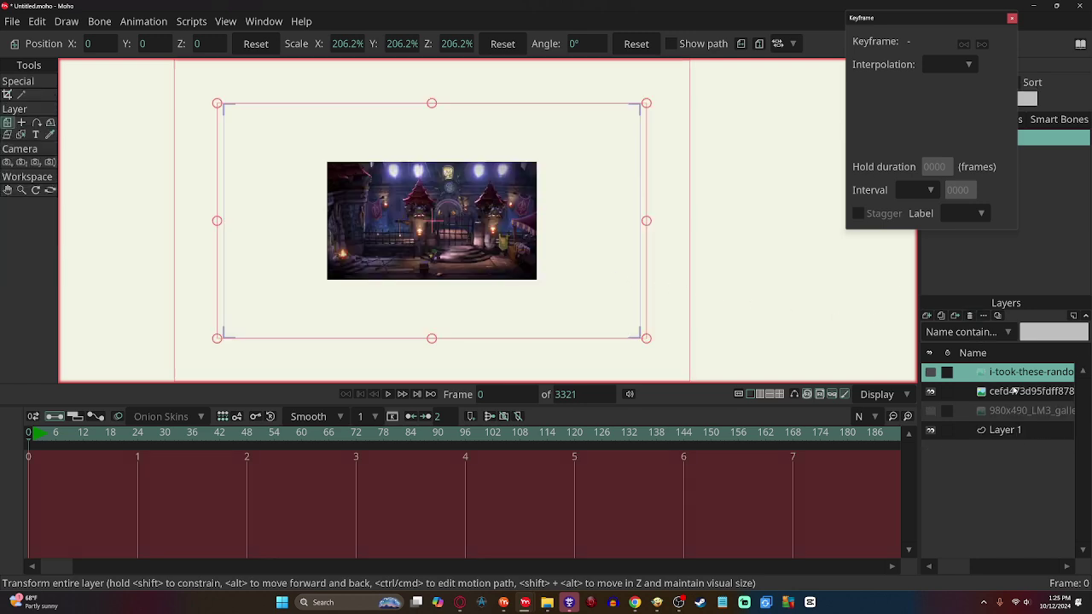
pyautogui.click(1015, 391)
pyautogui.moveTo(536, 279); pyautogui.dragTo(673, 319)
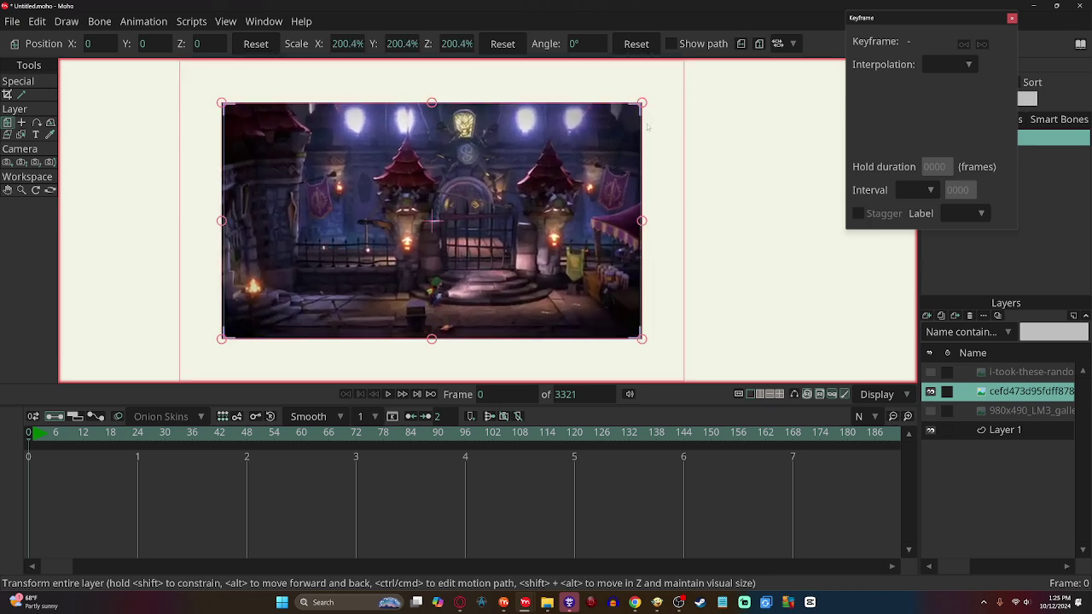
# Step: Trace the courtyard screenshot into a 10-colour outlined vector layer with Trace Image
pyautogui.click(67, 21)
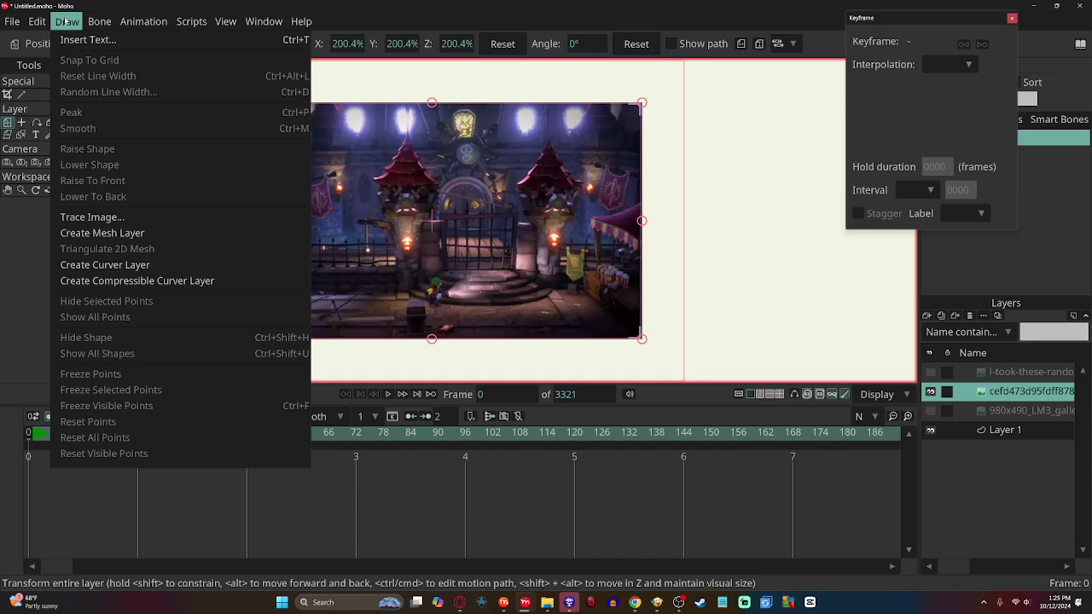
pyautogui.click(91, 216)
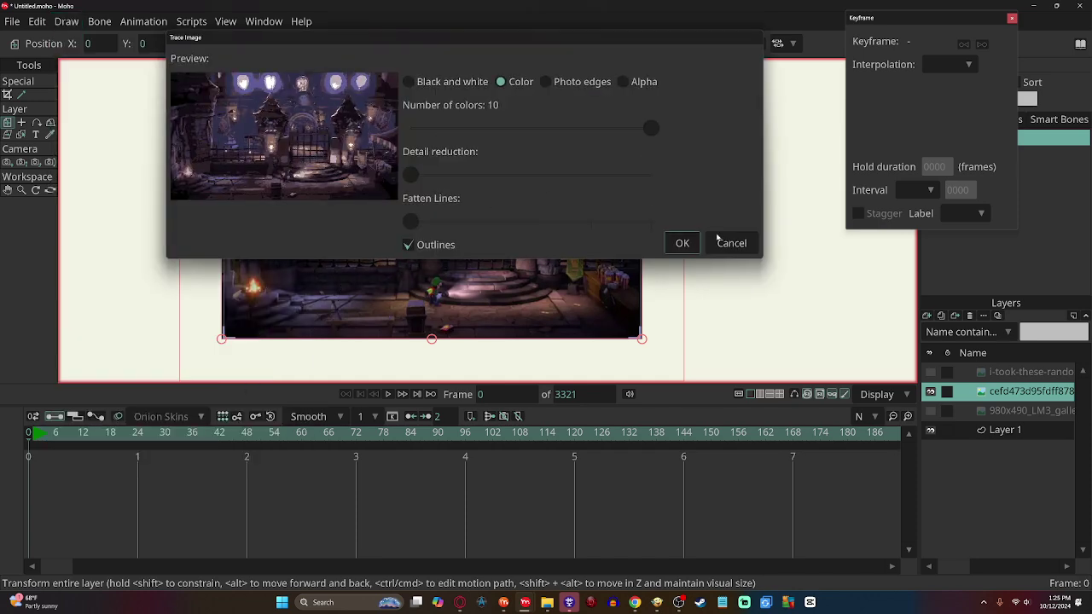
pyautogui.click(683, 243)
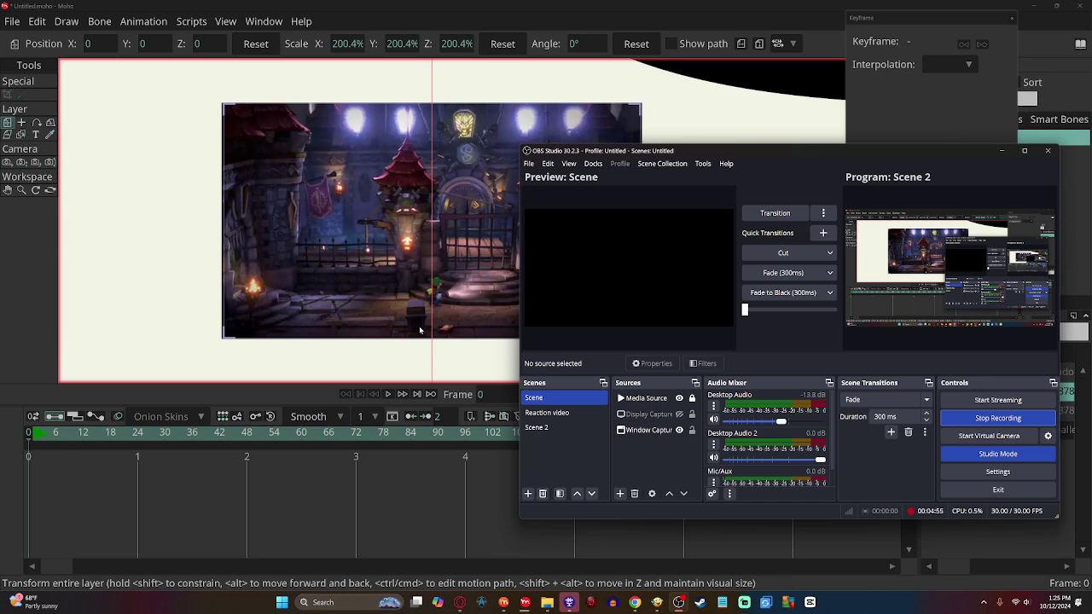
pyautogui.click(419, 326)
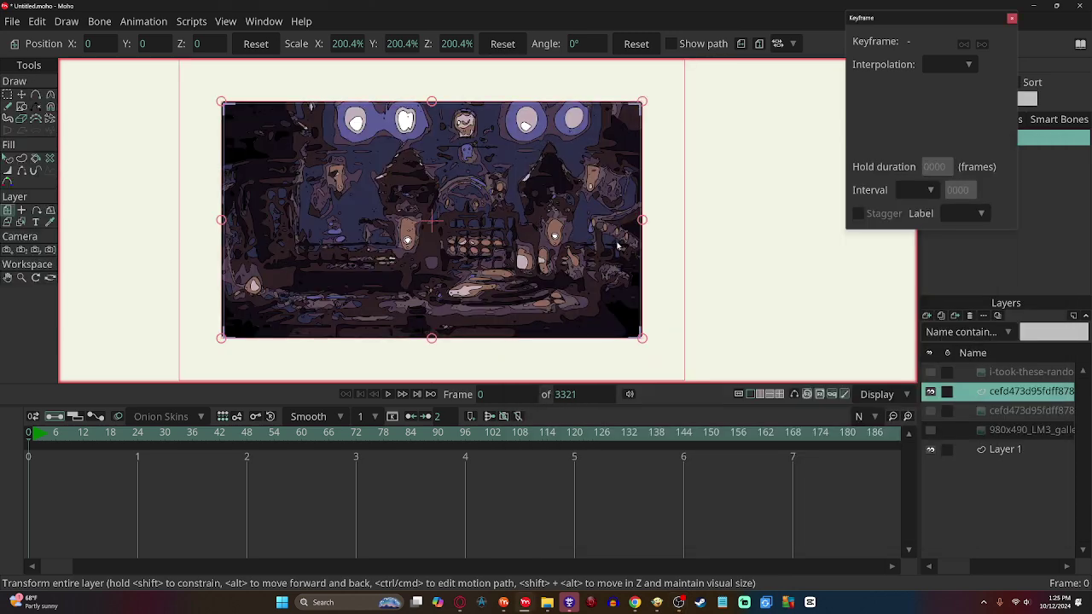
pyautogui.scroll(3, 602, 247)
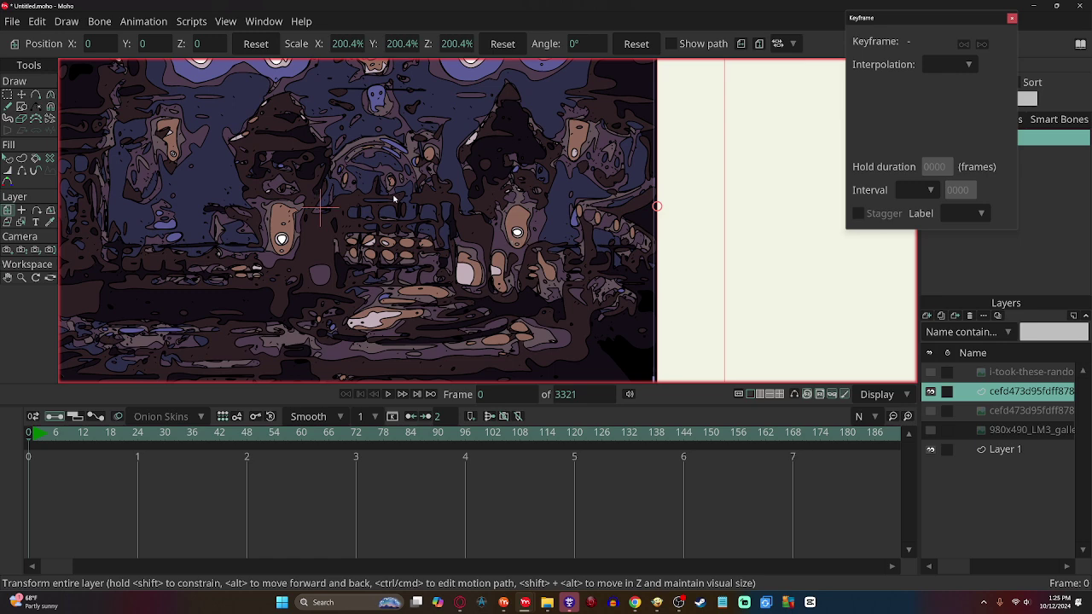
# Step: Pan across the traced courtyard, then show the original screenshot and hide the traced layer
pyautogui.moveTo(409, 195); pyautogui.dragTo(495, 196)
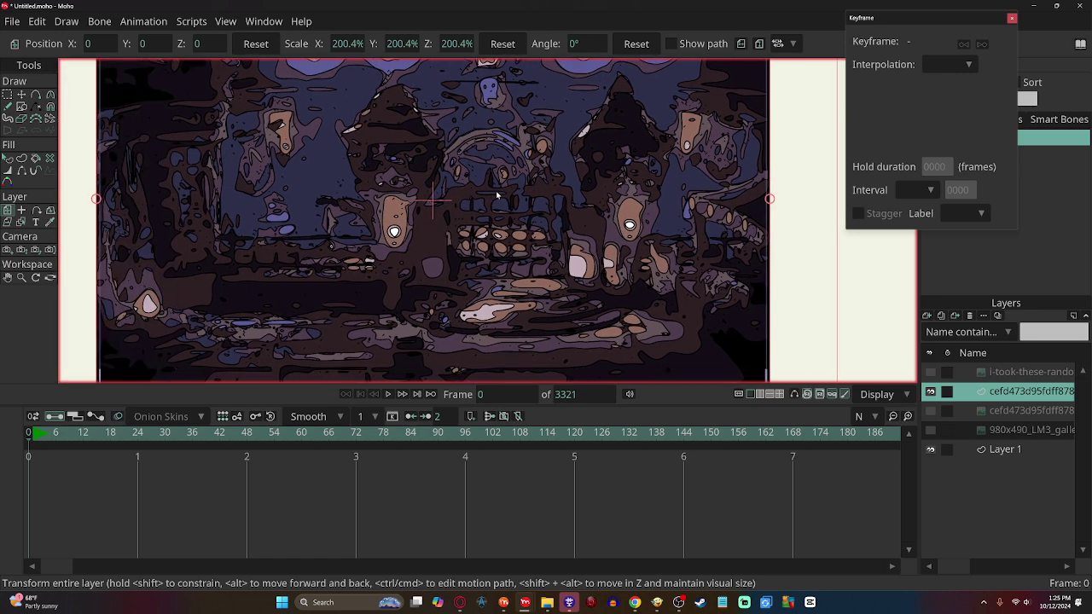
pyautogui.moveTo(496, 196)
pyautogui.mouseDown()
pyautogui.moveTo(518, 219)
pyautogui.moveTo(461, 367)
pyautogui.mouseUp()
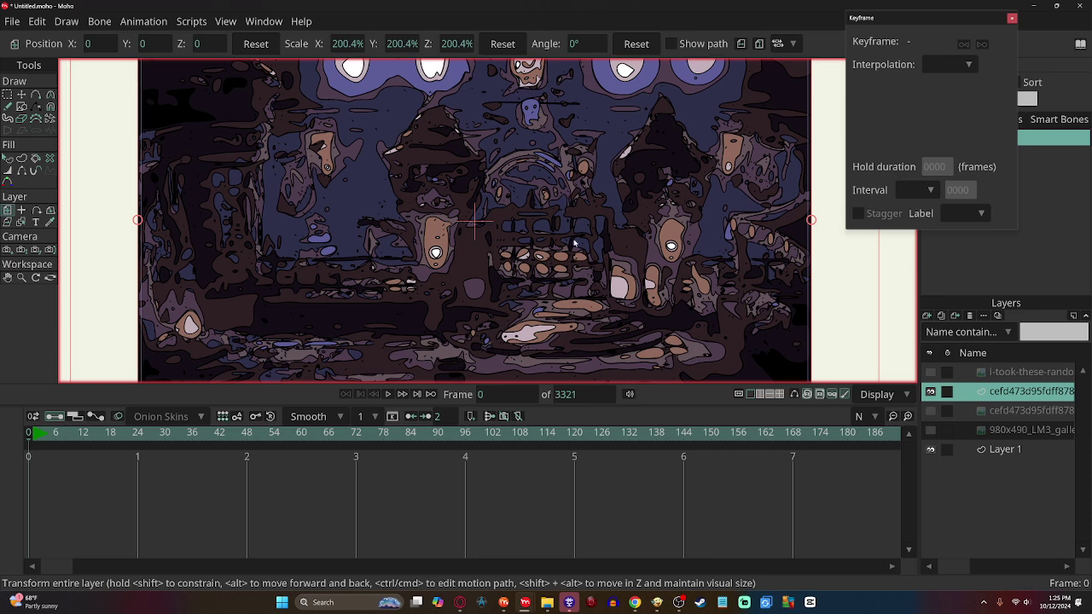
pyautogui.moveTo(587, 273); pyautogui.dragTo(594, 335)
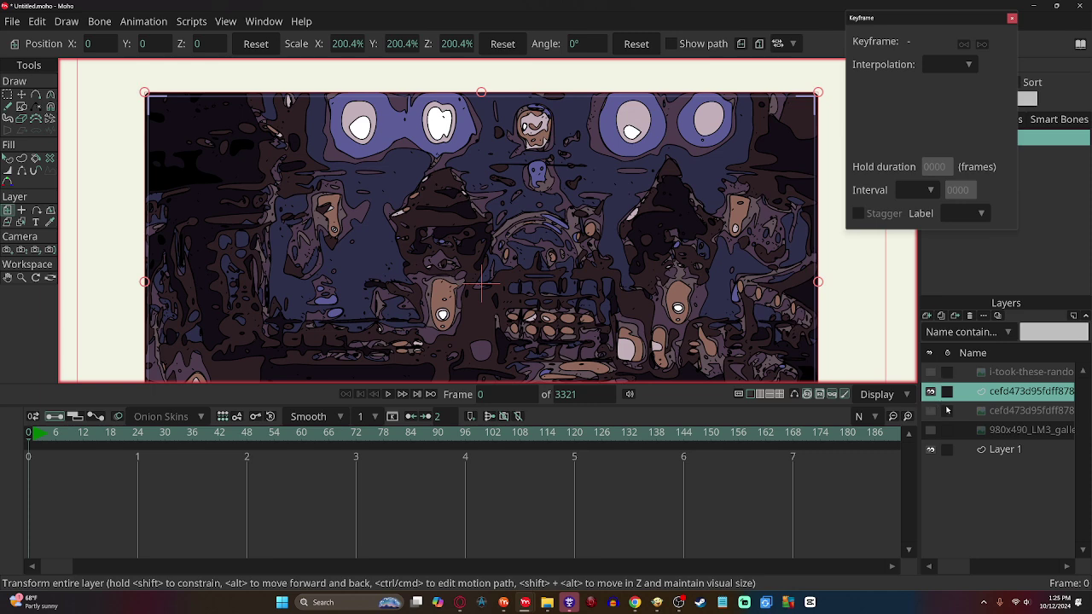
pyautogui.click(931, 410)
pyautogui.click(930, 391)
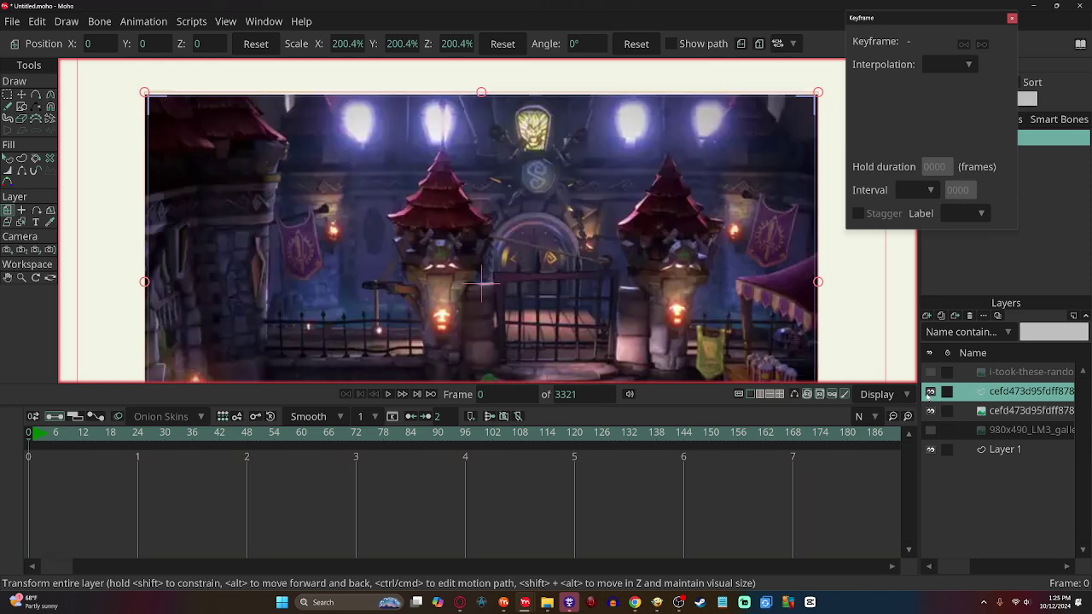
pyautogui.click(930, 392)
# Step: Reframe the courtyard's lower part and toggle the traced layer against the original, ending with it shown
pyautogui.moveTo(605, 316); pyautogui.dragTo(581, 223)
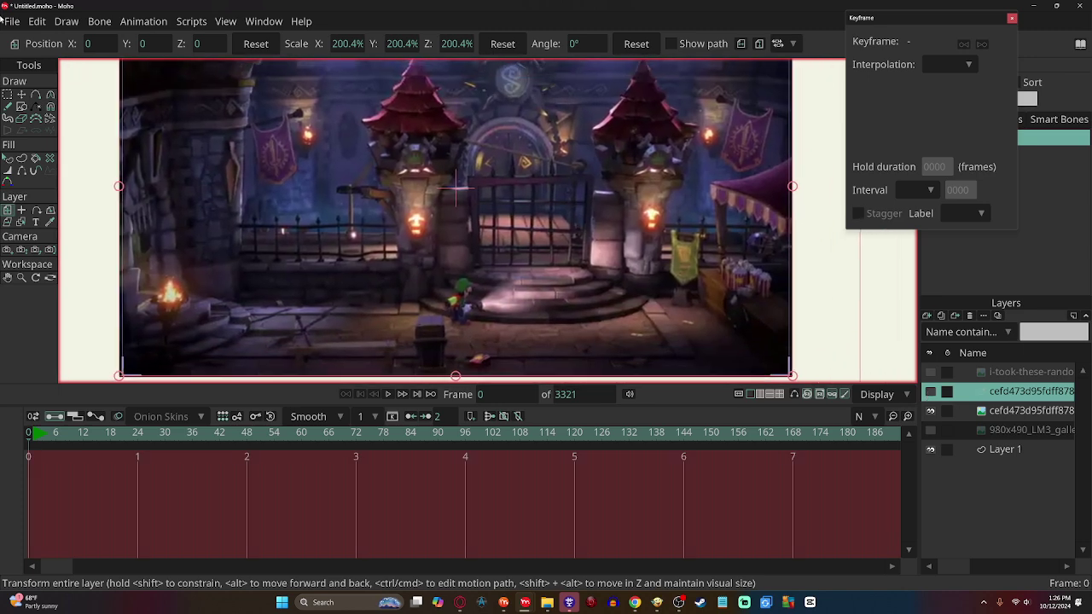
pyautogui.moveTo(666, 266); pyautogui.dragTo(662, 276)
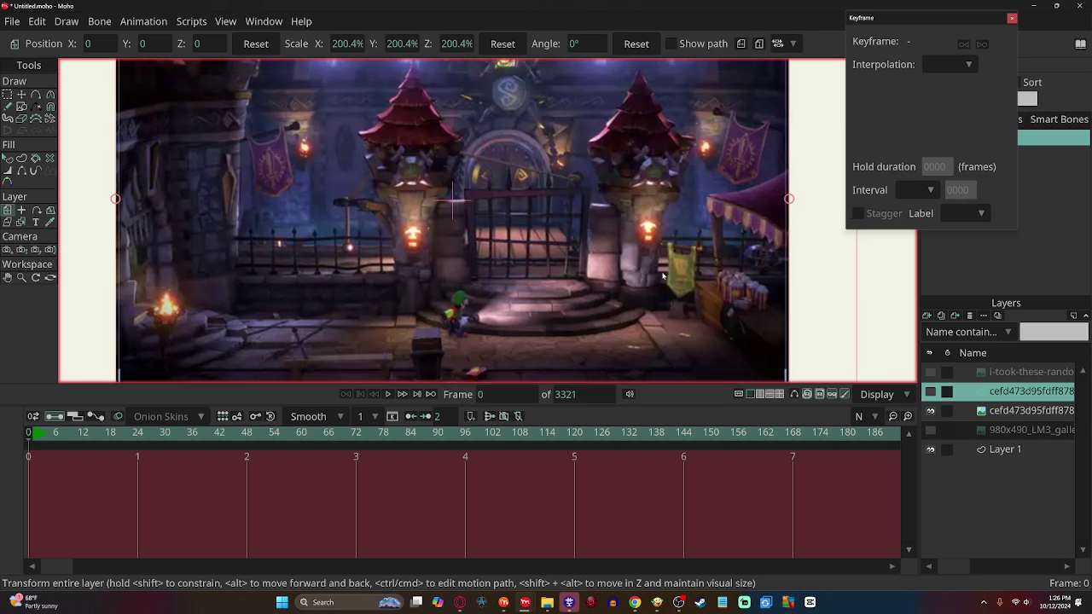
pyautogui.click(931, 391)
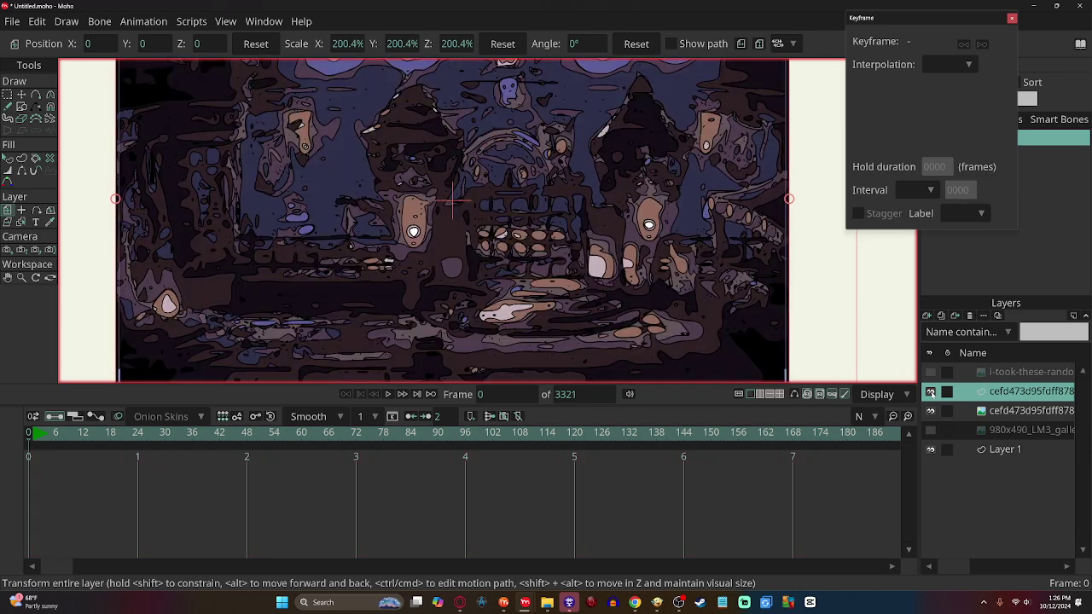
pyautogui.click(931, 391)
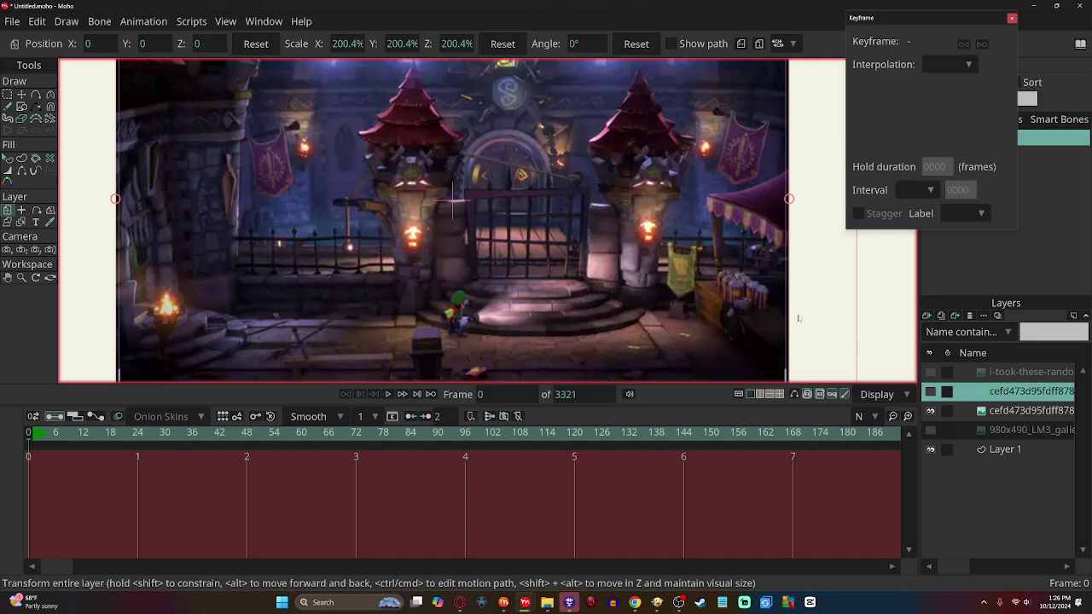
pyautogui.moveTo(473, 177)
pyautogui.mouseDown()
pyautogui.moveTo(560, 181)
pyautogui.moveTo(476, 172)
pyautogui.mouseUp()
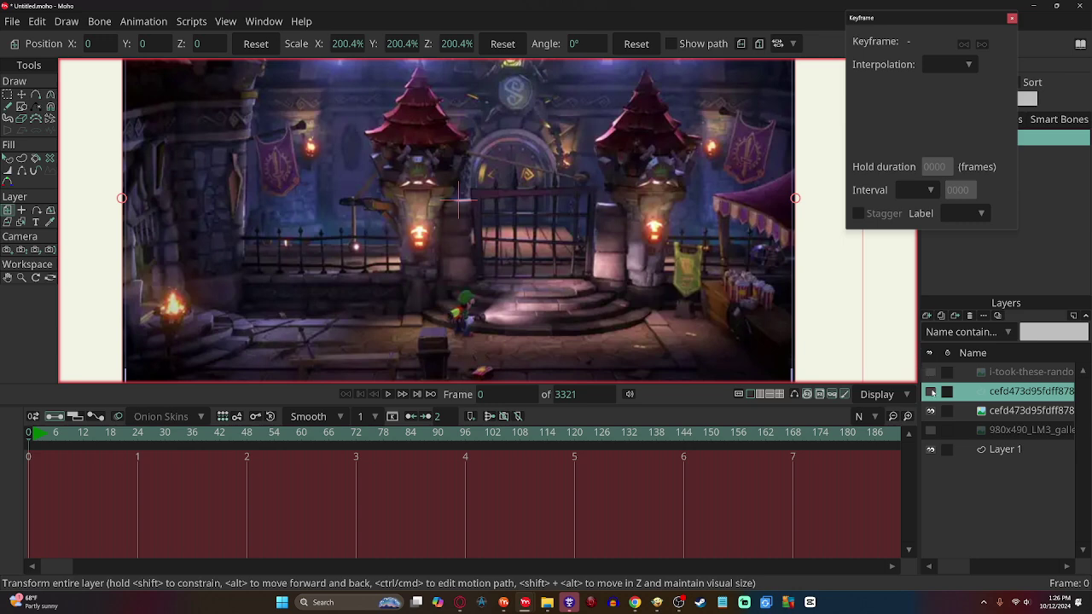
pyautogui.click(932, 392)
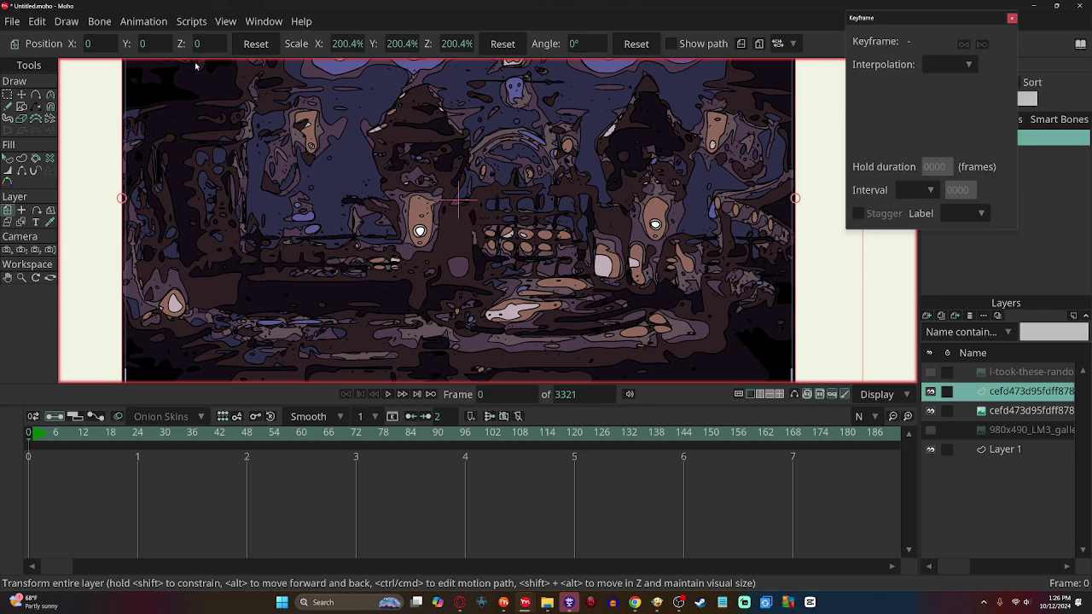
pyautogui.moveTo(553, 253); pyautogui.dragTo(619, 286)
pyautogui.click(66, 22)
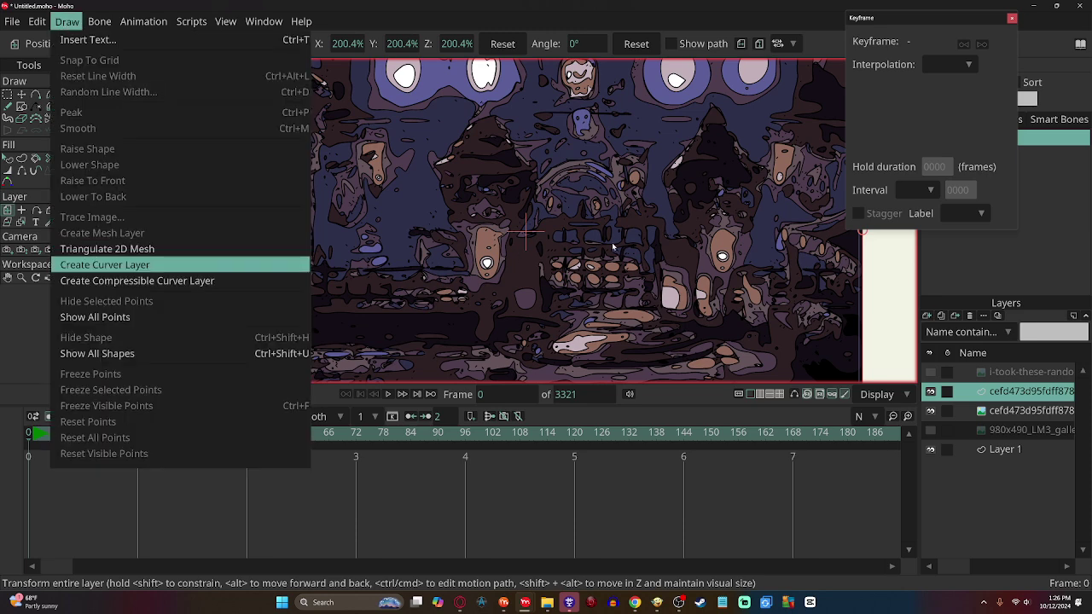
pyautogui.click(145, 250)
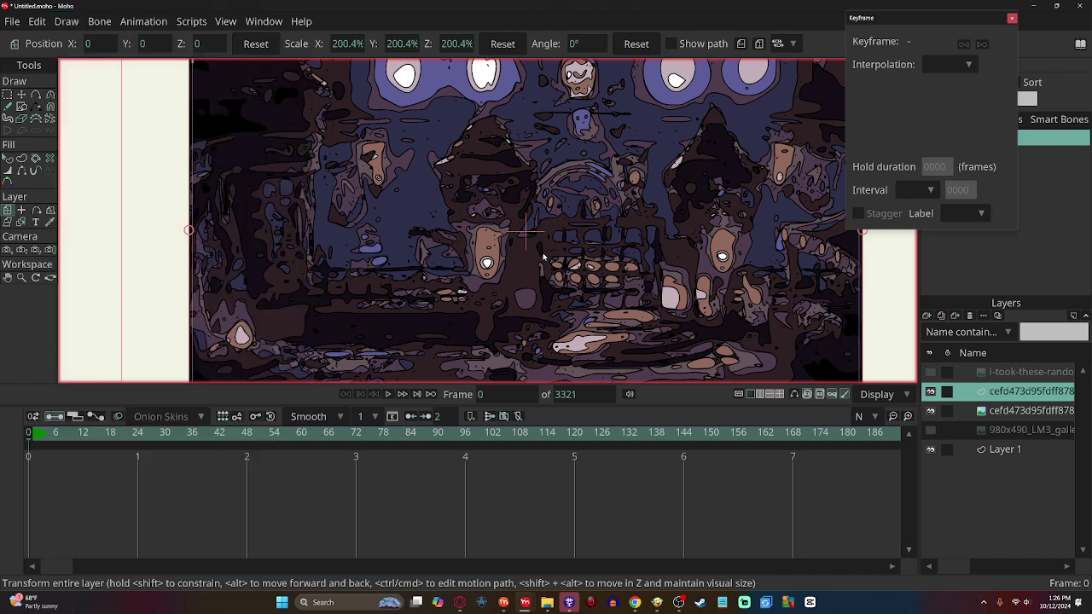